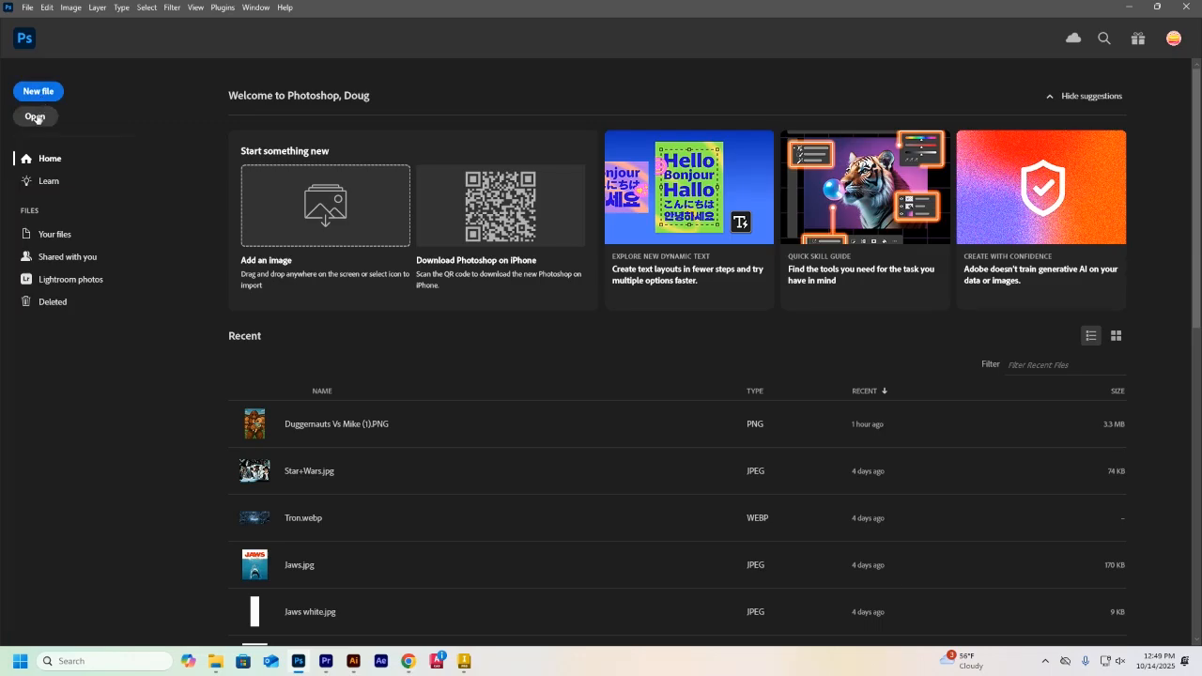
# Open the Tron image from the Tron folder inside the Photoshop folder on the Desktop
pyautogui.click(35, 116)
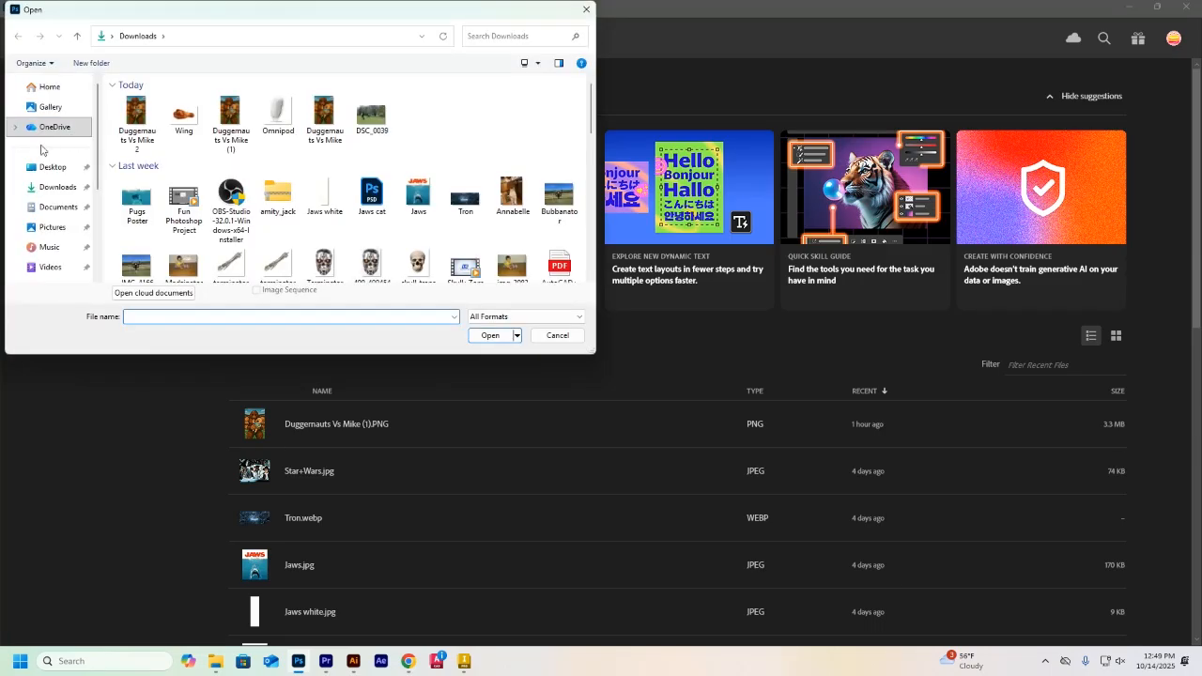
pyautogui.click(56, 165)
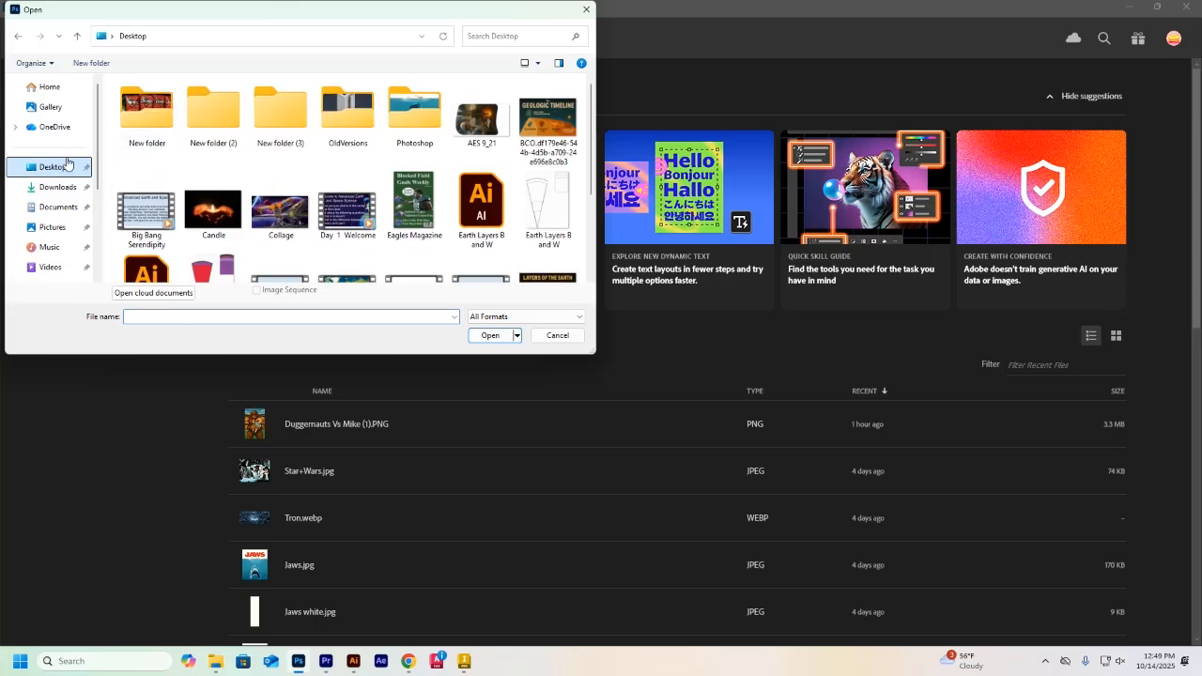
pyautogui.doubleClick(418, 112)
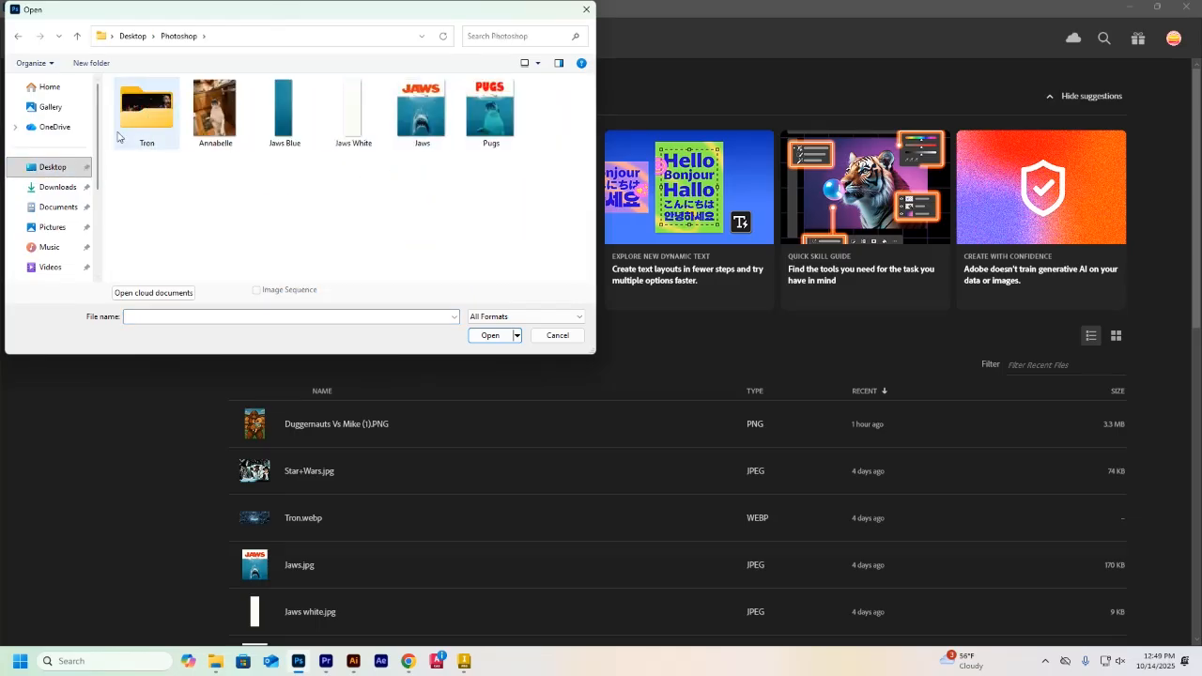
pyautogui.doubleClick(135, 115)
pyautogui.doubleClick(420, 122)
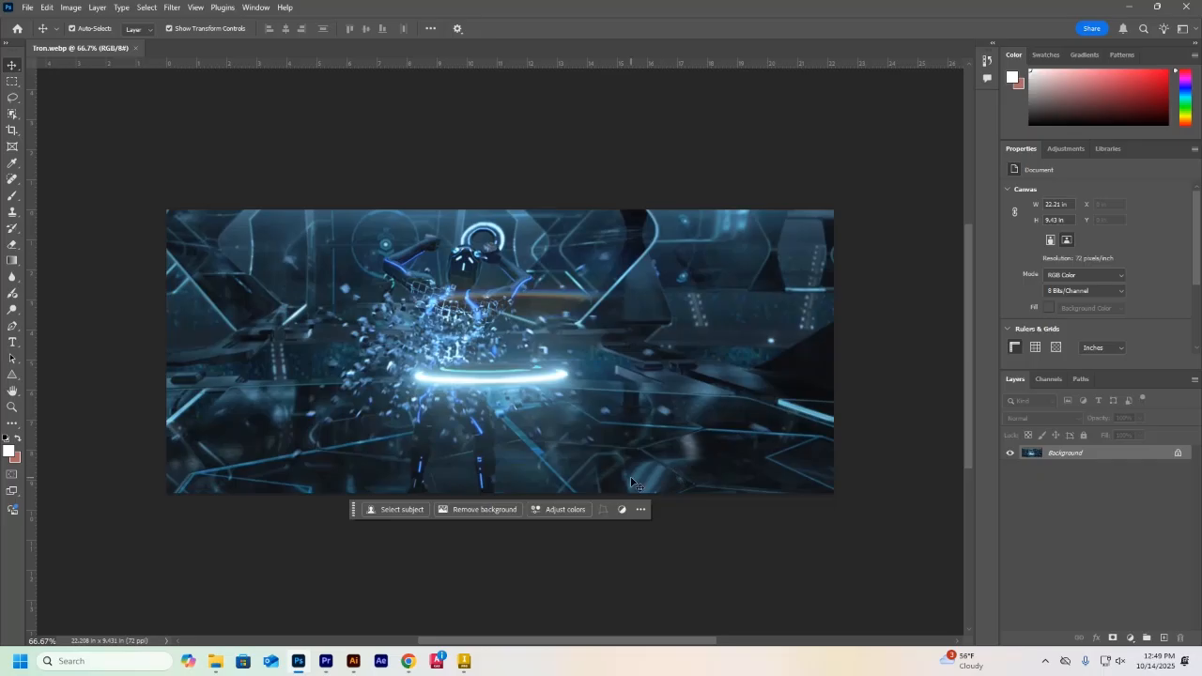
# Place the DSC_0039 photo as an embedded layer and position it over the upper-left part of the Tron image
pyautogui.scroll(1, 631, 483)
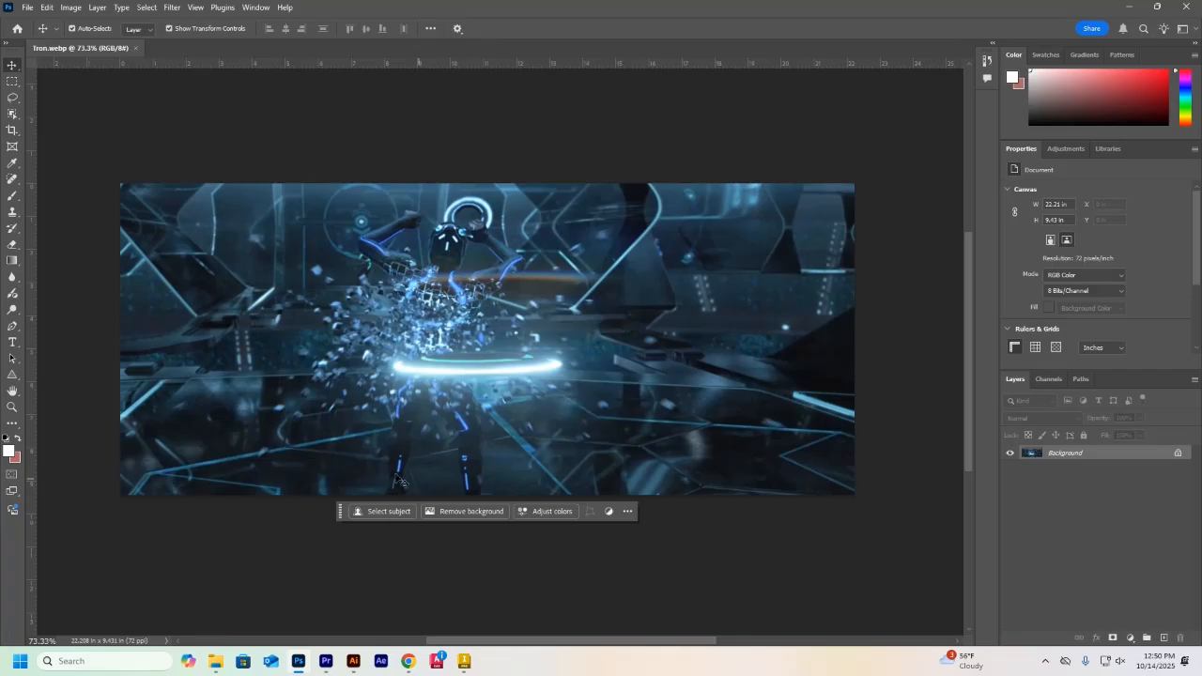
pyautogui.click(27, 7)
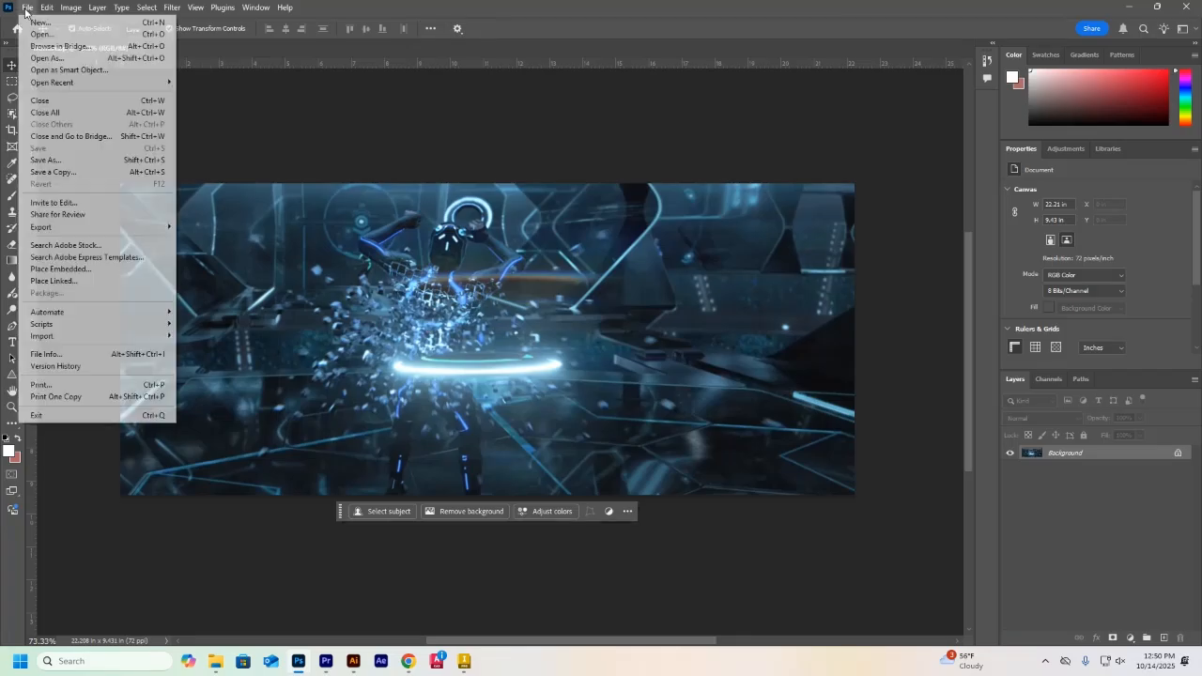
pyautogui.click(72, 270)
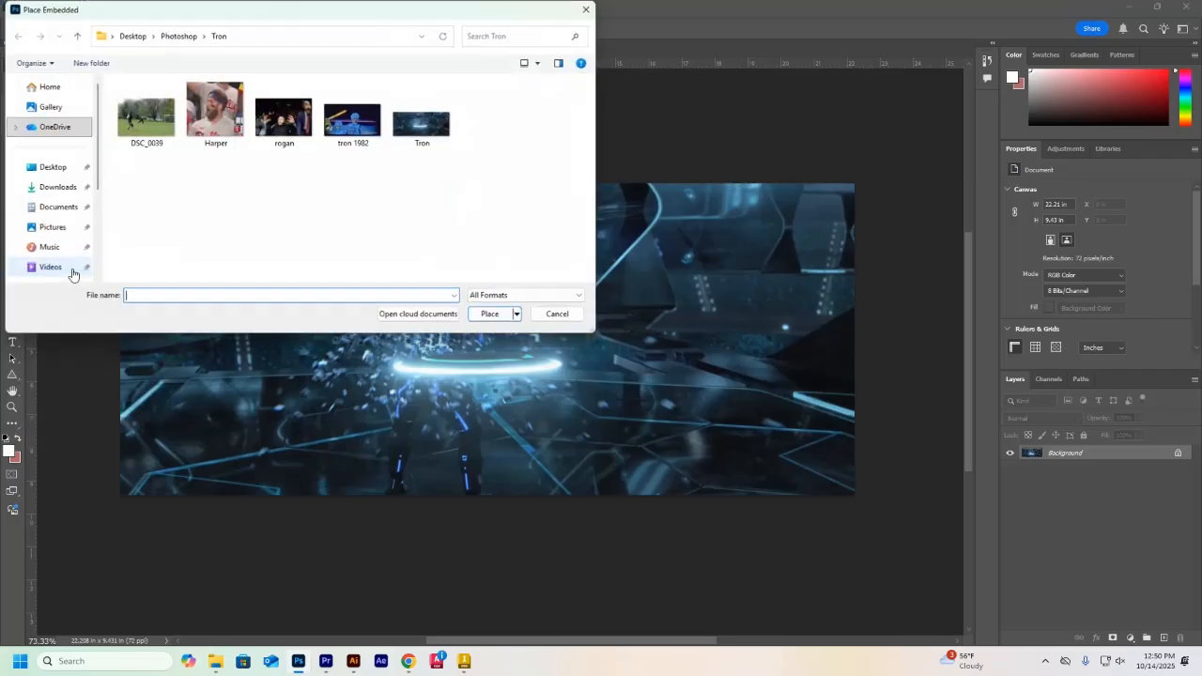
pyautogui.doubleClick(135, 125)
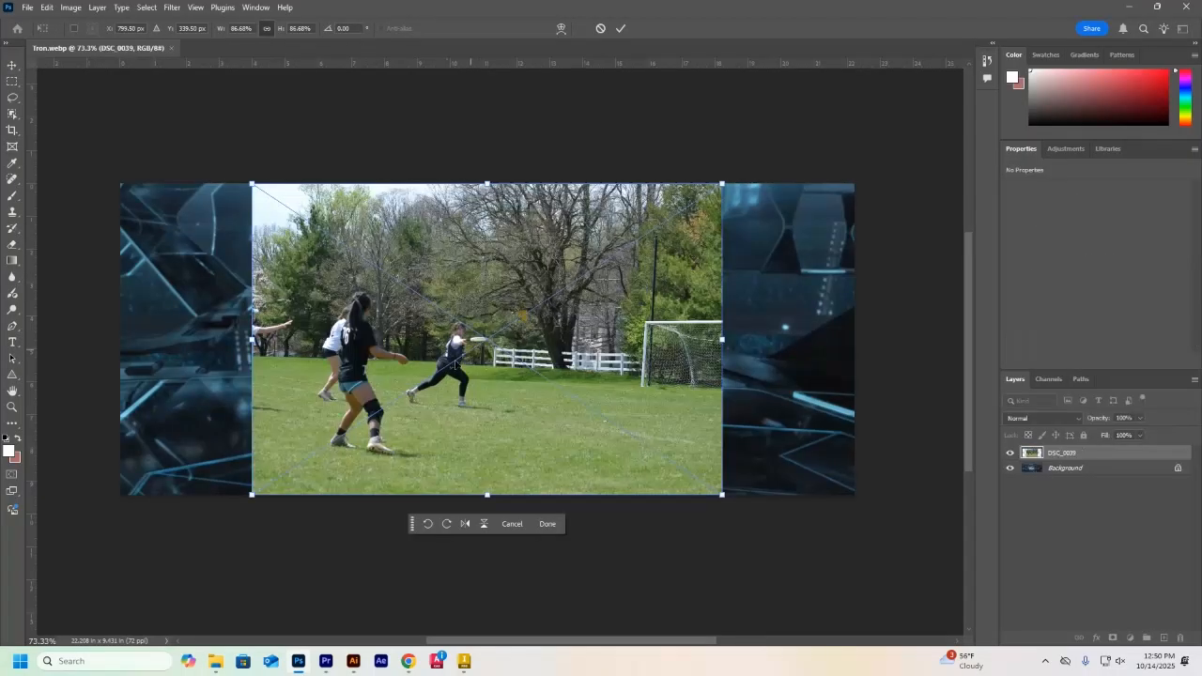
pyautogui.moveTo(452, 370); pyautogui.dragTo(263, 327)
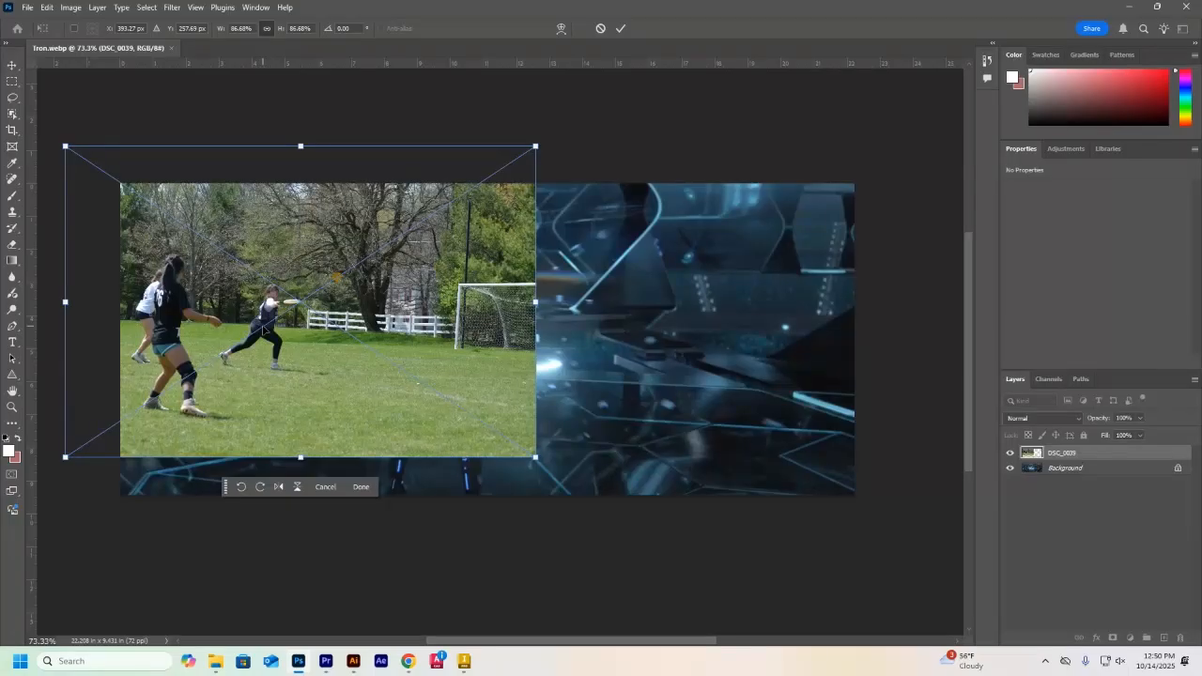
pyautogui.click(362, 486)
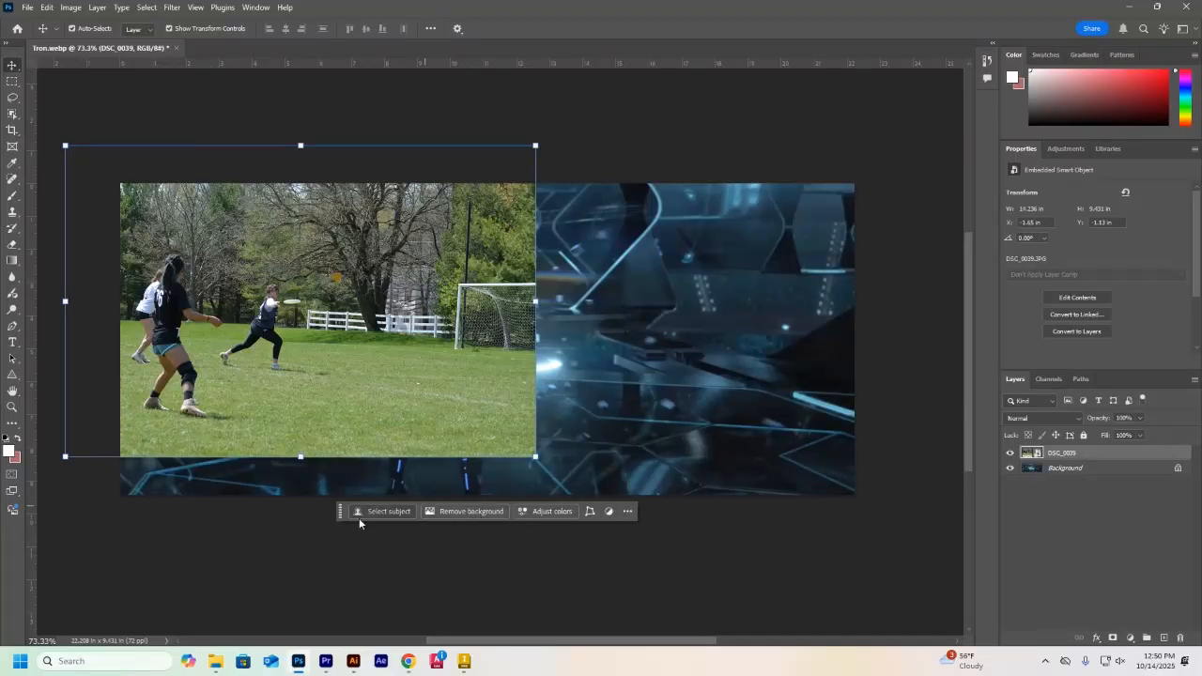
# Hide the Contextual Task Bar and reselect the placed DSC_0039 photo
pyautogui.click(255, 7)
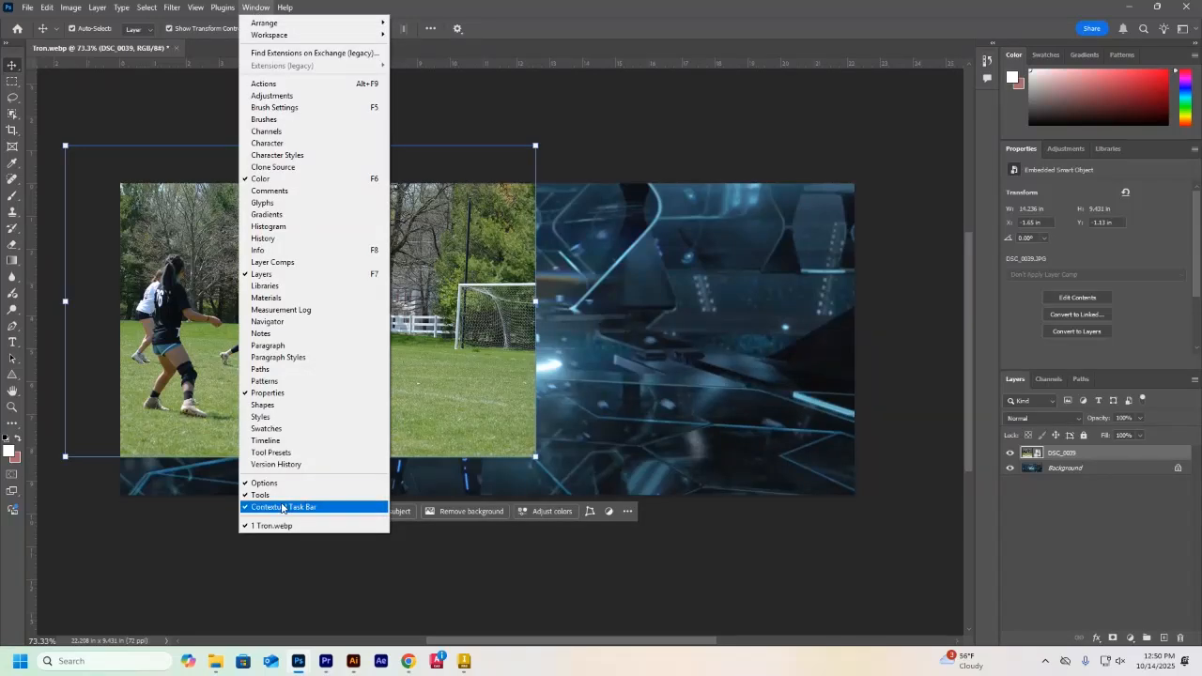
pyautogui.click(427, 616)
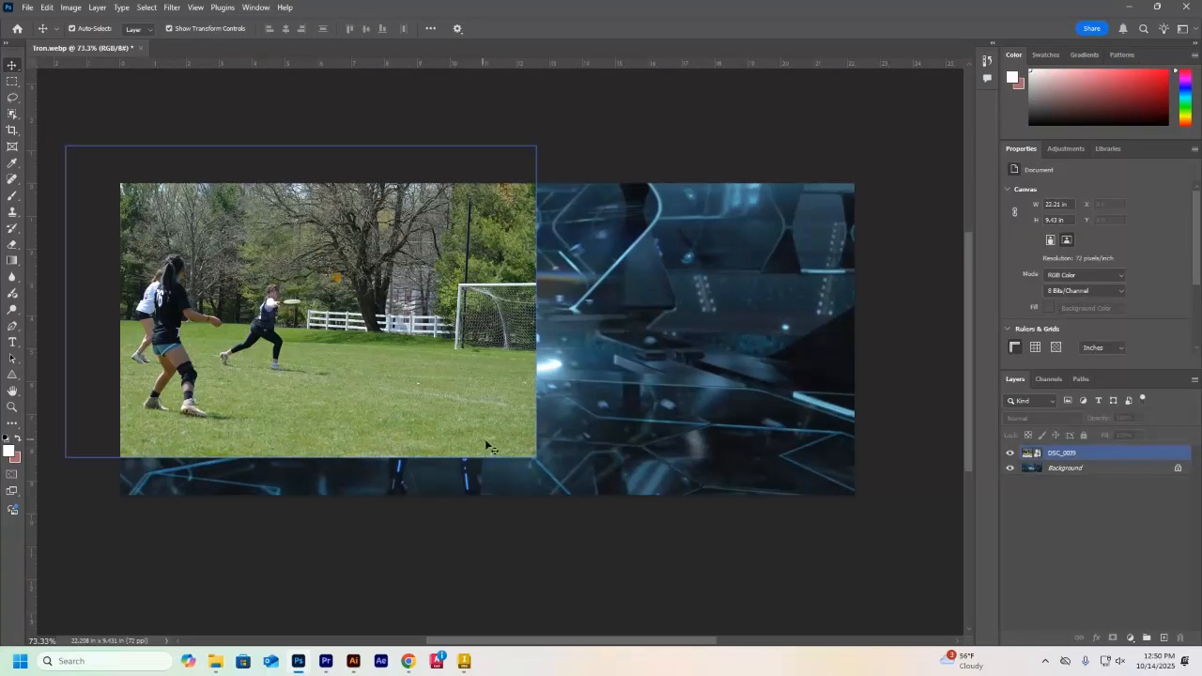
pyautogui.click(255, 8)
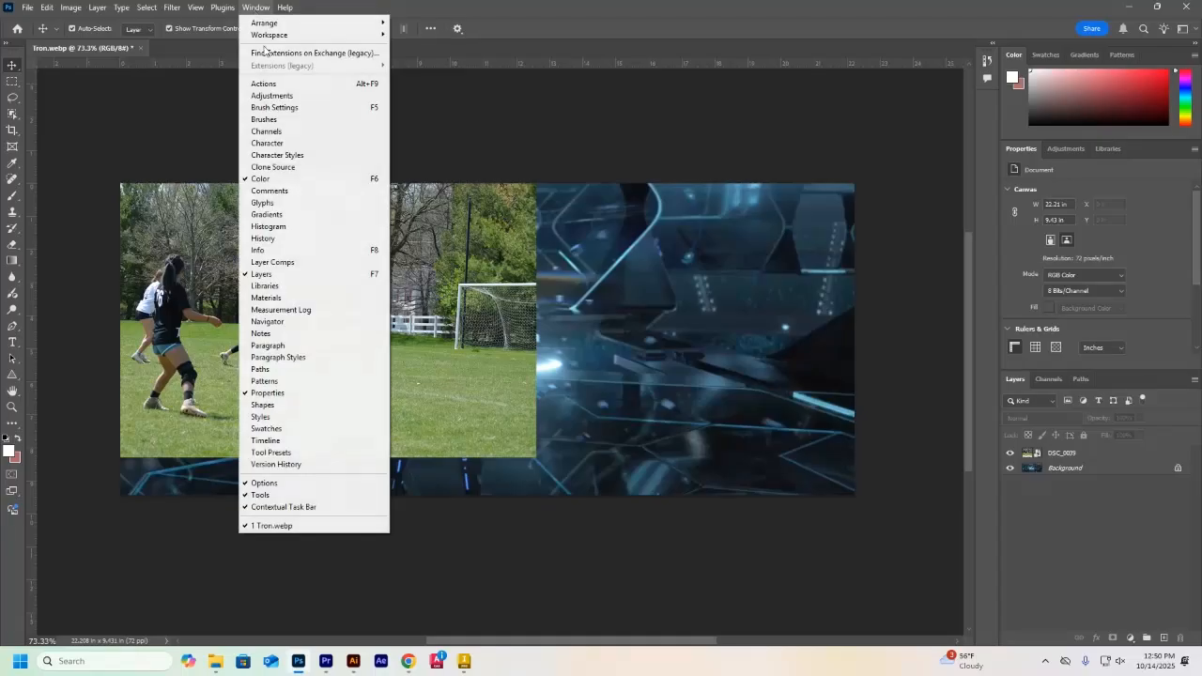
pyautogui.click(324, 505)
pyautogui.click(414, 372)
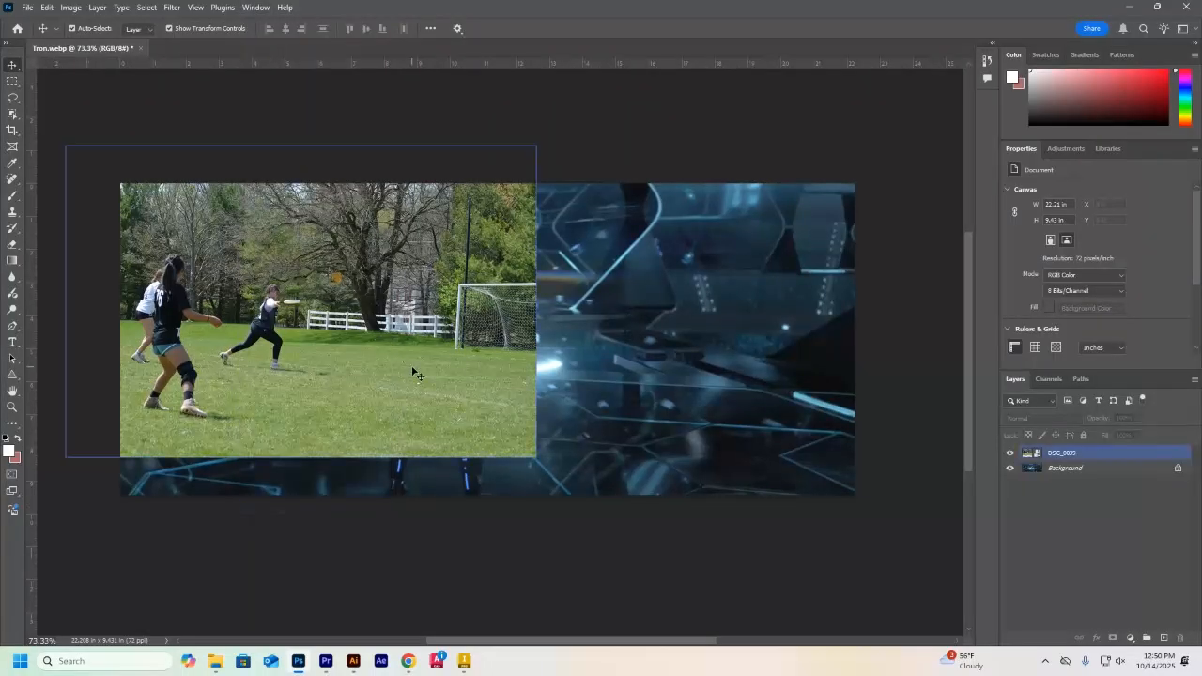
pyautogui.moveTo(413, 372)
pyautogui.mouseDown()
pyautogui.moveTo(427, 309)
pyautogui.moveTo(416, 373)
pyautogui.mouseUp()
pyautogui.click(566, 580)
pyautogui.moveTo(561, 638); pyautogui.dragTo(538, 636)
pyautogui.click(361, 343)
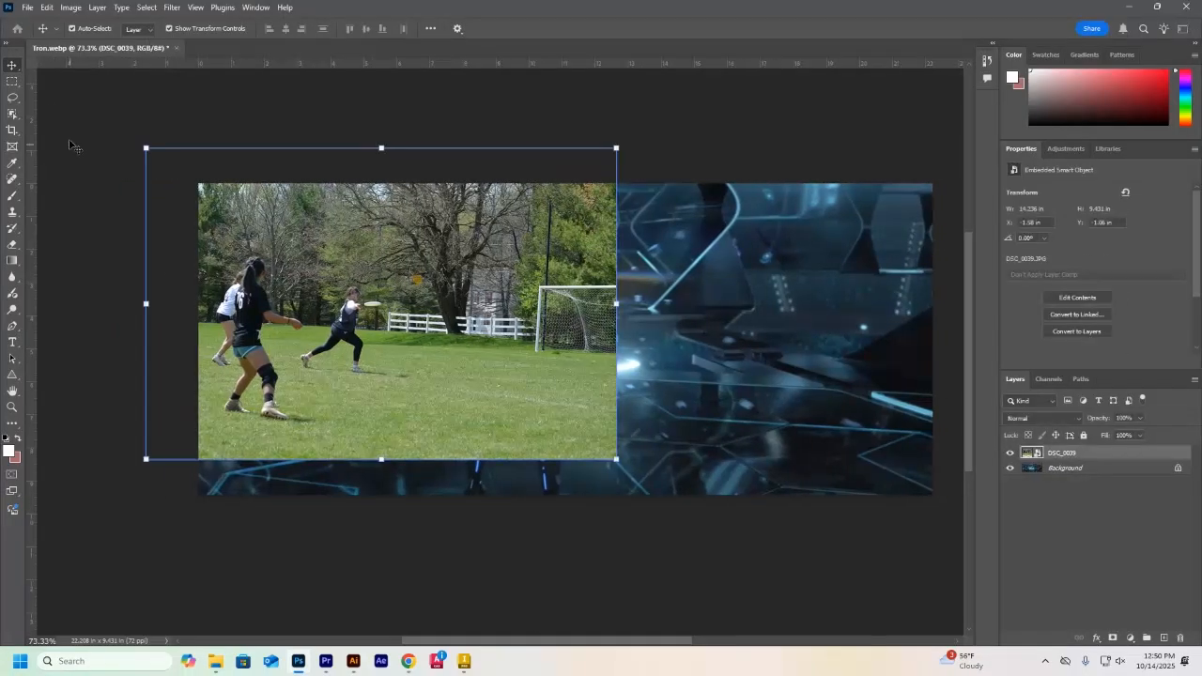
# Show the Contextual Task Bar again and remove the background from the DSC_0039 photo
pyautogui.click(256, 8)
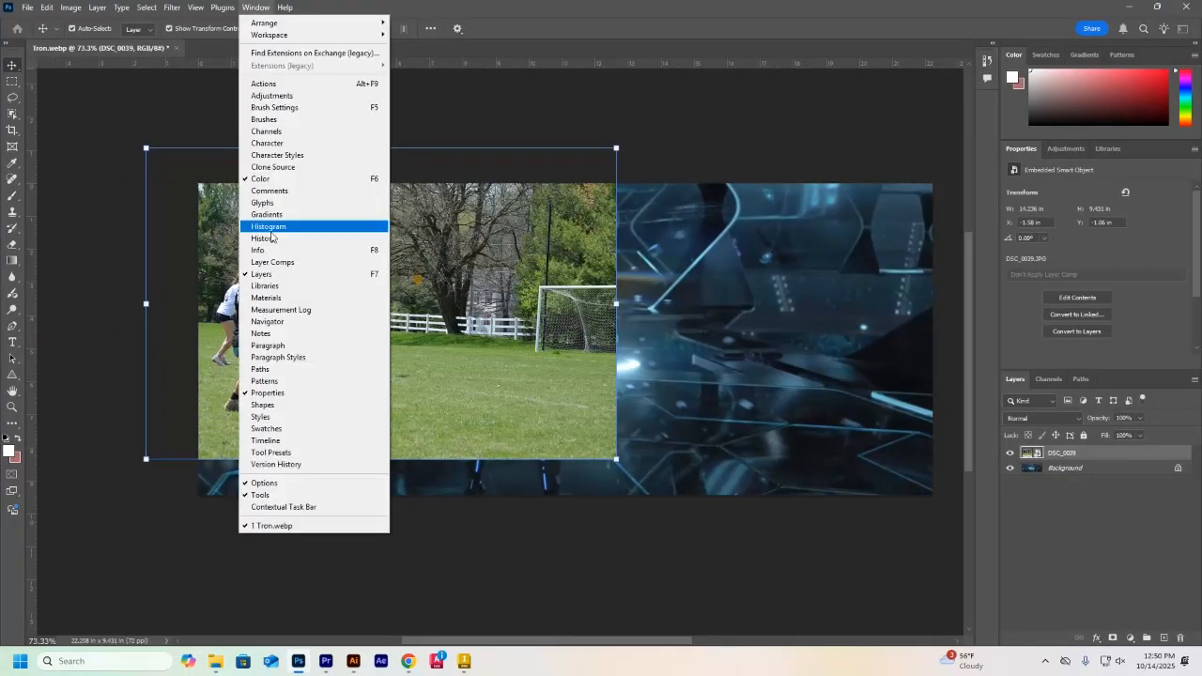
pyautogui.click(276, 508)
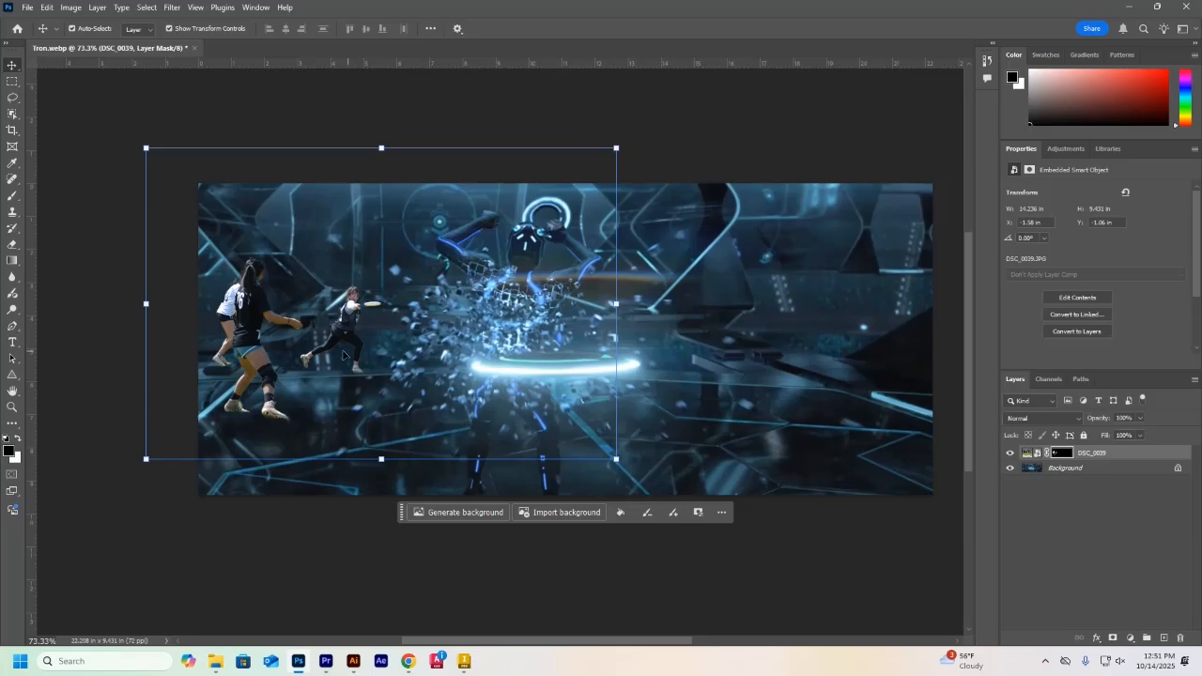
# Paint black on the DSC_0039 layer mask with a 50 px brush to hide the two leftmost players and the frisbee
pyautogui.click(646, 512)
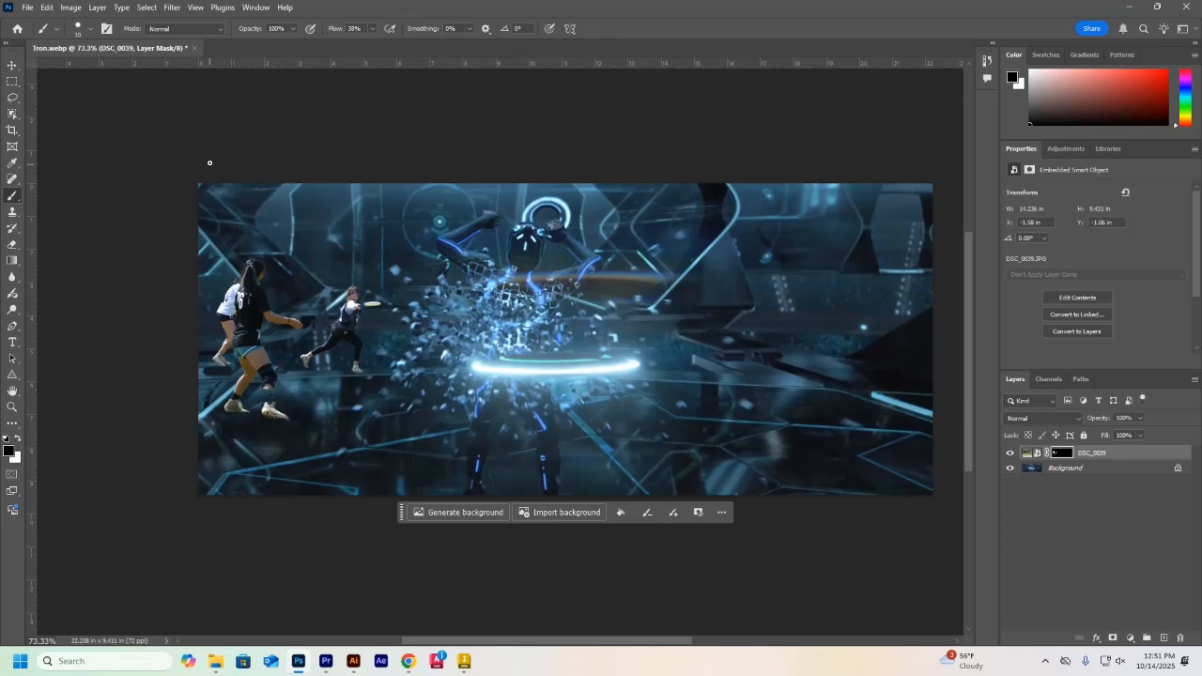
pyautogui.click(91, 31)
pyautogui.moveTo(72, 72); pyautogui.dragTo(89, 72)
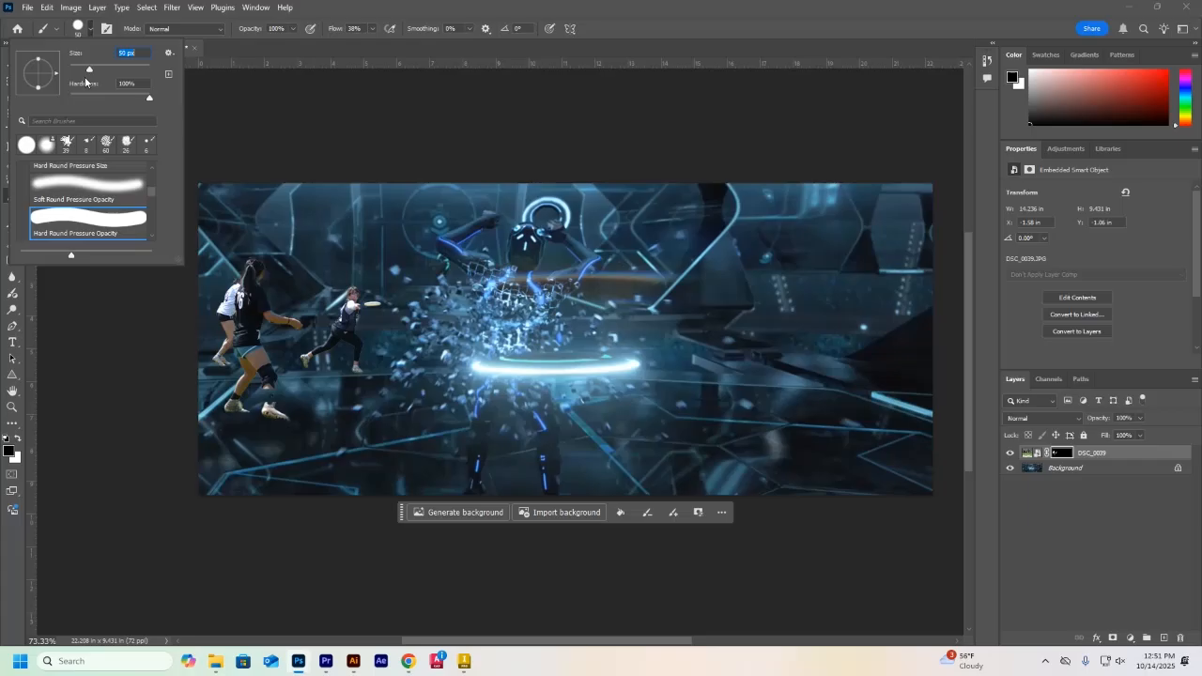
pyautogui.click(238, 329)
pyautogui.moveTo(239, 351)
pyautogui.mouseDown()
pyautogui.moveTo(239, 275)
pyautogui.moveTo(222, 357)
pyautogui.moveTo(247, 254)
pyautogui.moveTo(272, 322)
pyautogui.moveTo(301, 324)
pyautogui.moveTo(257, 306)
pyautogui.moveTo(276, 419)
pyautogui.moveTo(273, 364)
pyautogui.moveTo(247, 400)
pyautogui.moveTo(247, 365)
pyautogui.mouseUp()
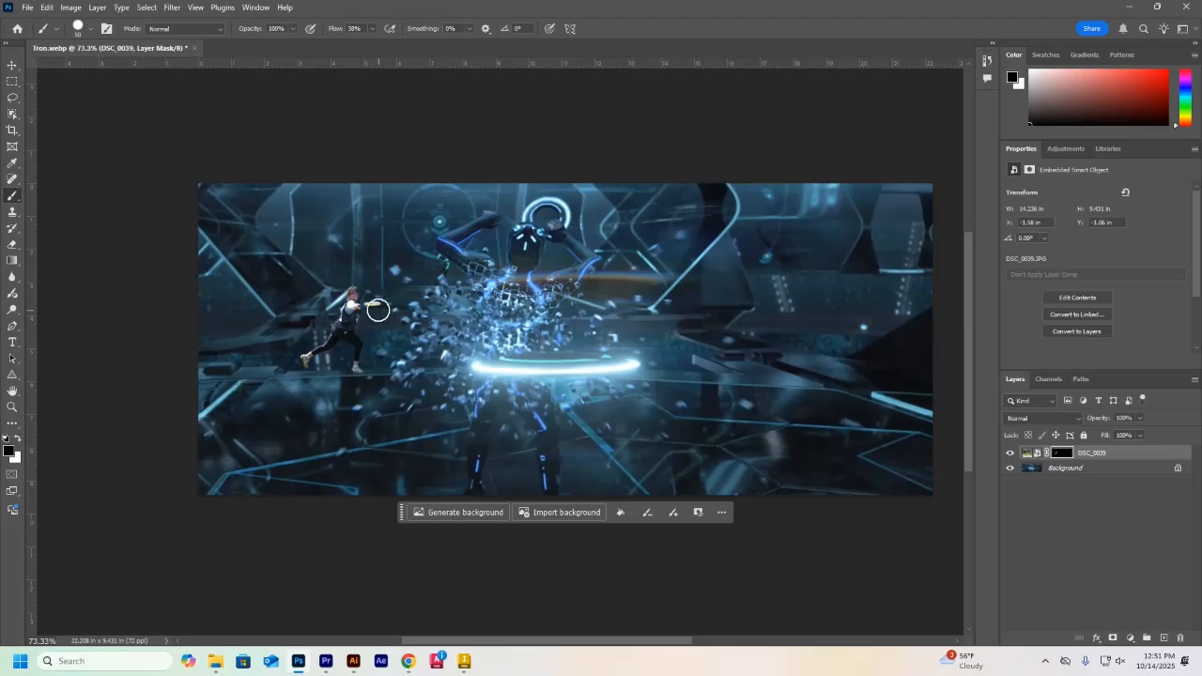
pyautogui.moveTo(377, 305); pyautogui.dragTo(378, 304)
# Duplicate the masked DSC_0039 layer within the same document and name the copy Reflection
pyautogui.click(12, 66)
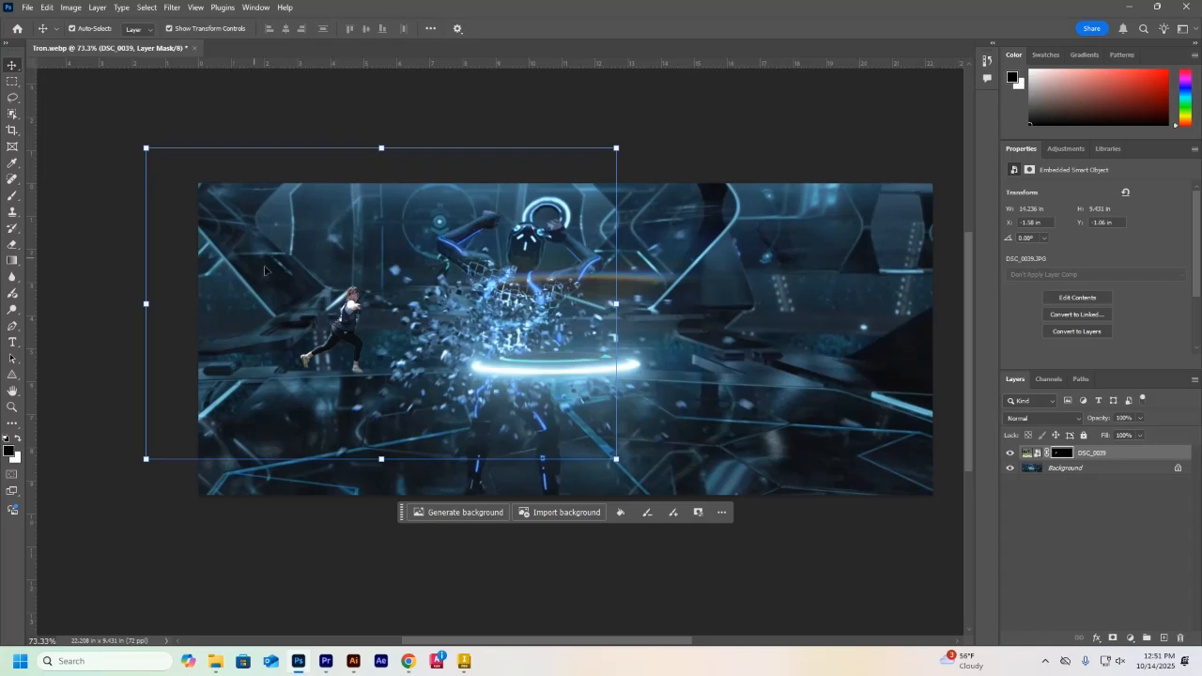
pyautogui.click(1085, 459)
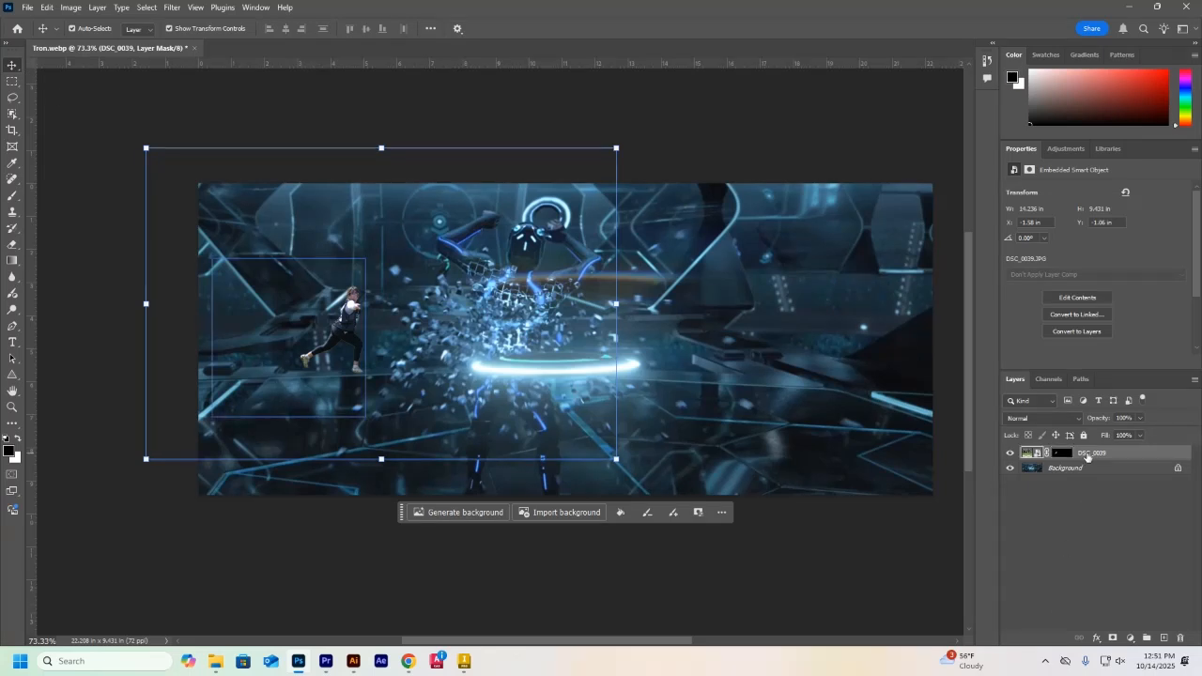
pyautogui.rightClick(1086, 458)
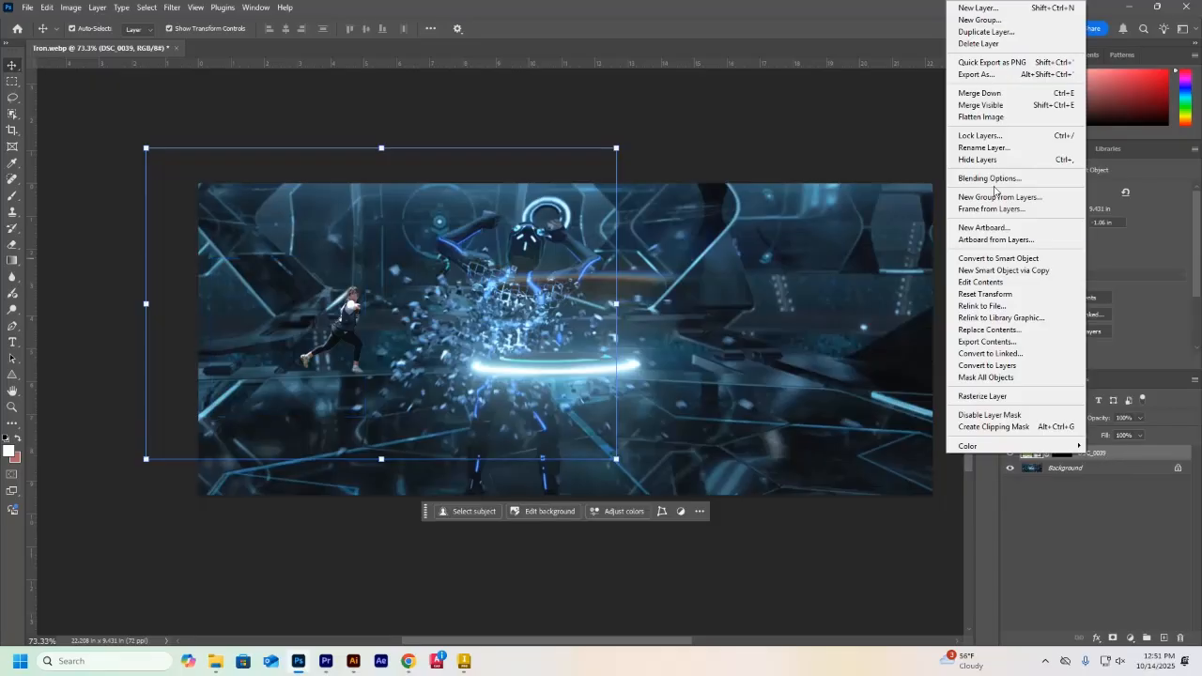
pyautogui.click(986, 32)
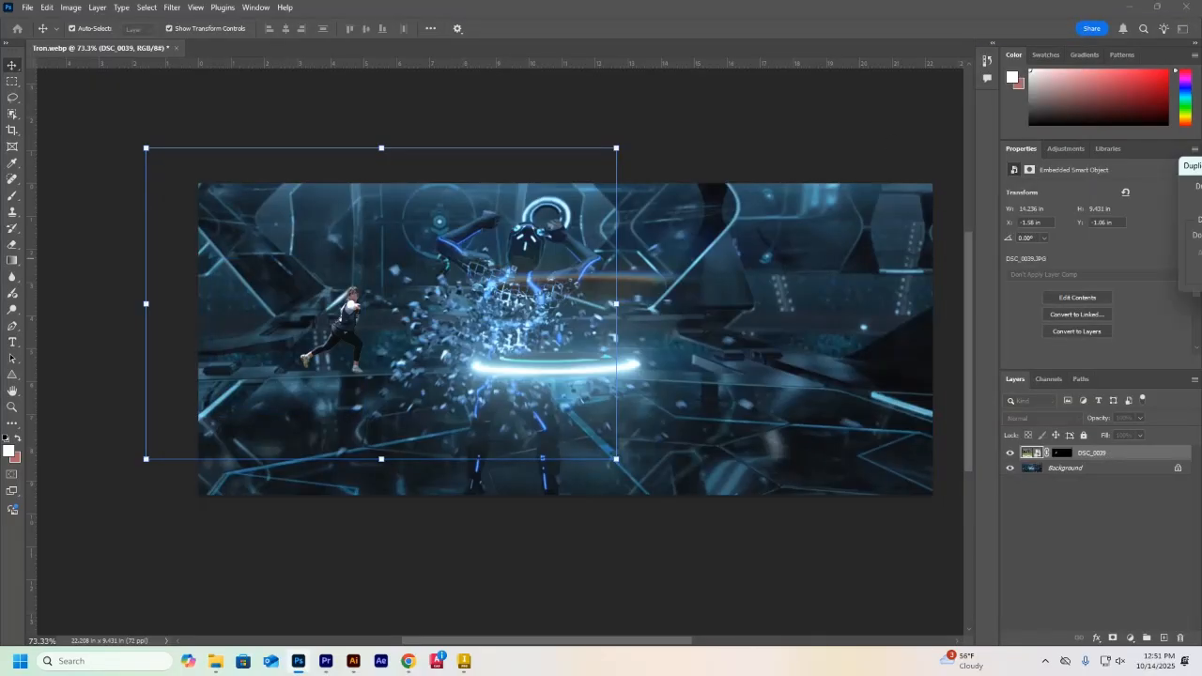
pyautogui.moveTo(759, 156); pyautogui.dragTo(783, 112)
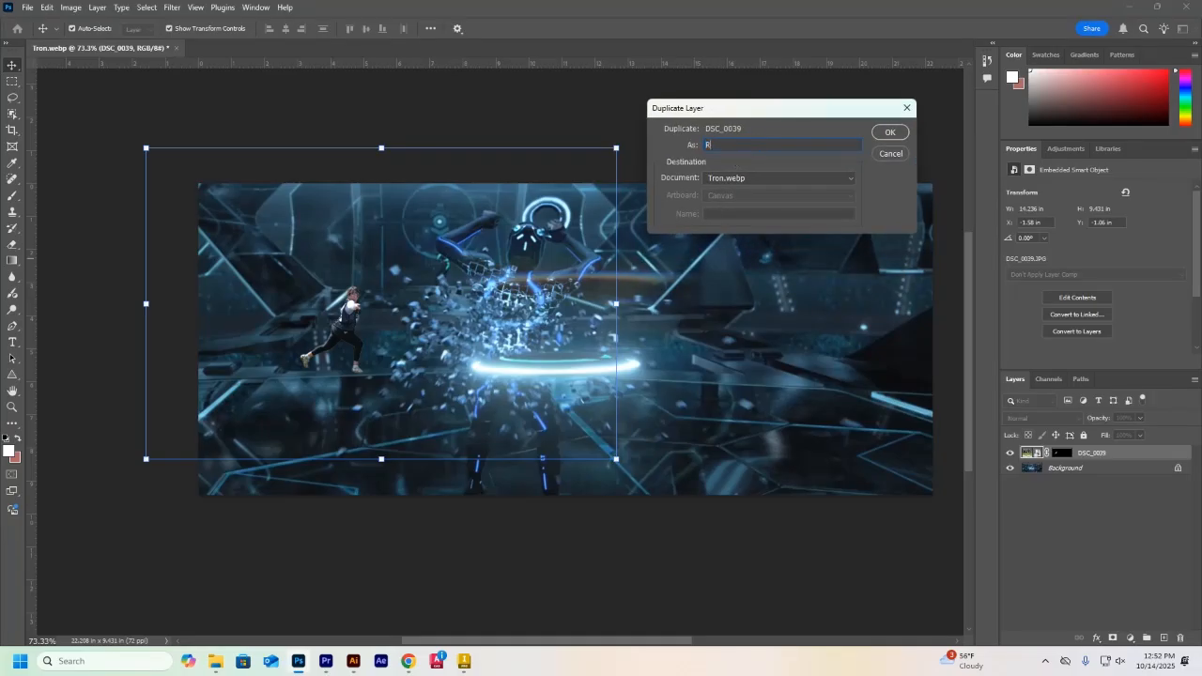
pyautogui.click(890, 133)
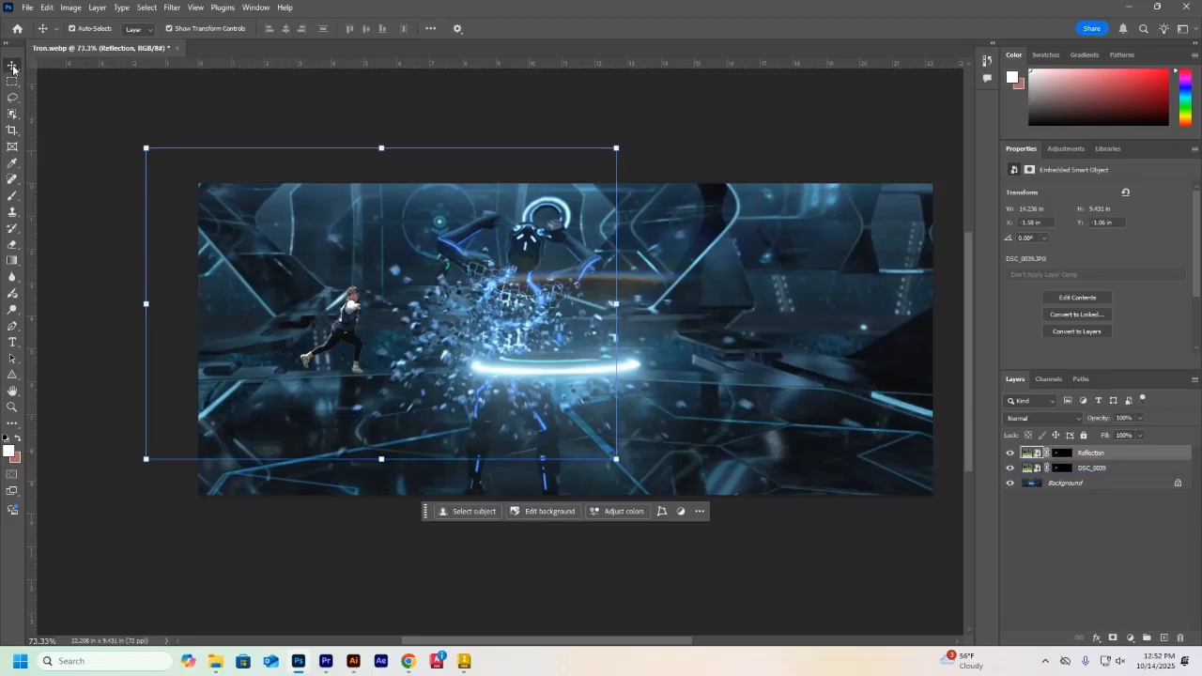
pyautogui.moveTo(340, 324)
pyautogui.mouseDown()
pyautogui.moveTo(394, 328)
pyautogui.moveTo(345, 331)
pyautogui.mouseUp()
pyautogui.moveTo(381, 147); pyautogui.dragTo(390, 176)
pyautogui.moveTo(390, 235); pyautogui.dragTo(388, 211)
pyautogui.hotkey('ctrl', 'z')
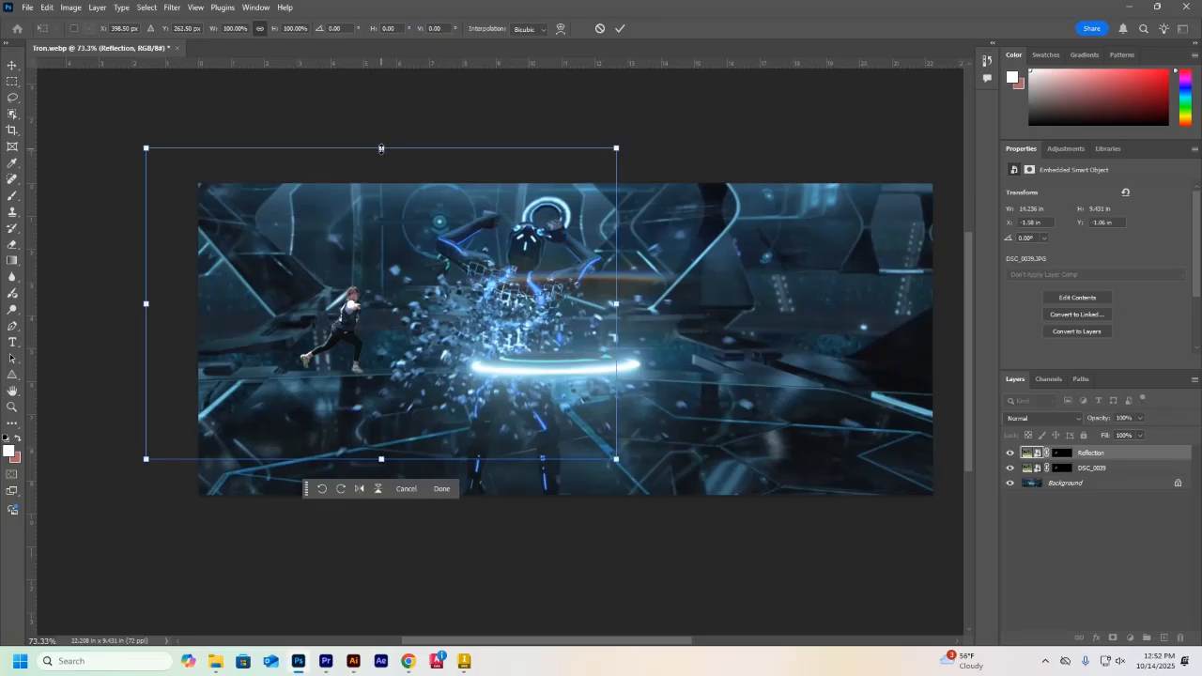
# Flip the Reflection layer upside down, scale its height to about 89%, and place it beneath the runner's feet
pyautogui.moveTo(381, 148); pyautogui.dragTo(402, 545)
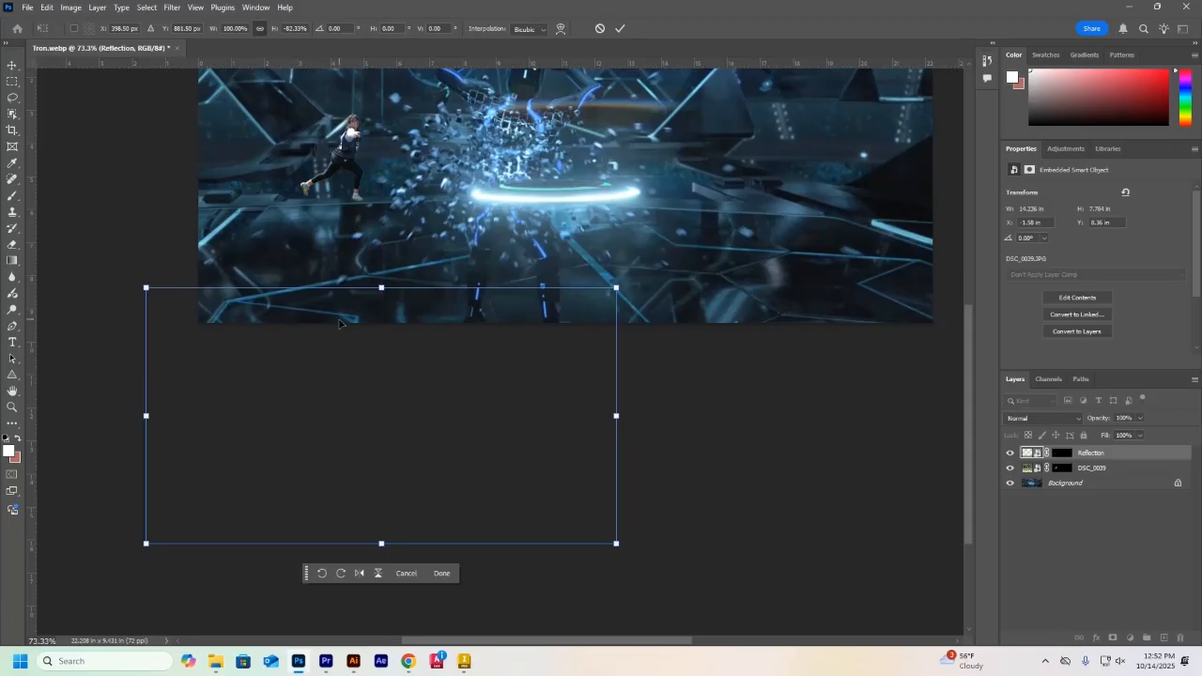
pyautogui.moveTo(340, 368); pyautogui.dragTo(338, 221)
pyautogui.moveTo(382, 384); pyautogui.dragTo(383, 400)
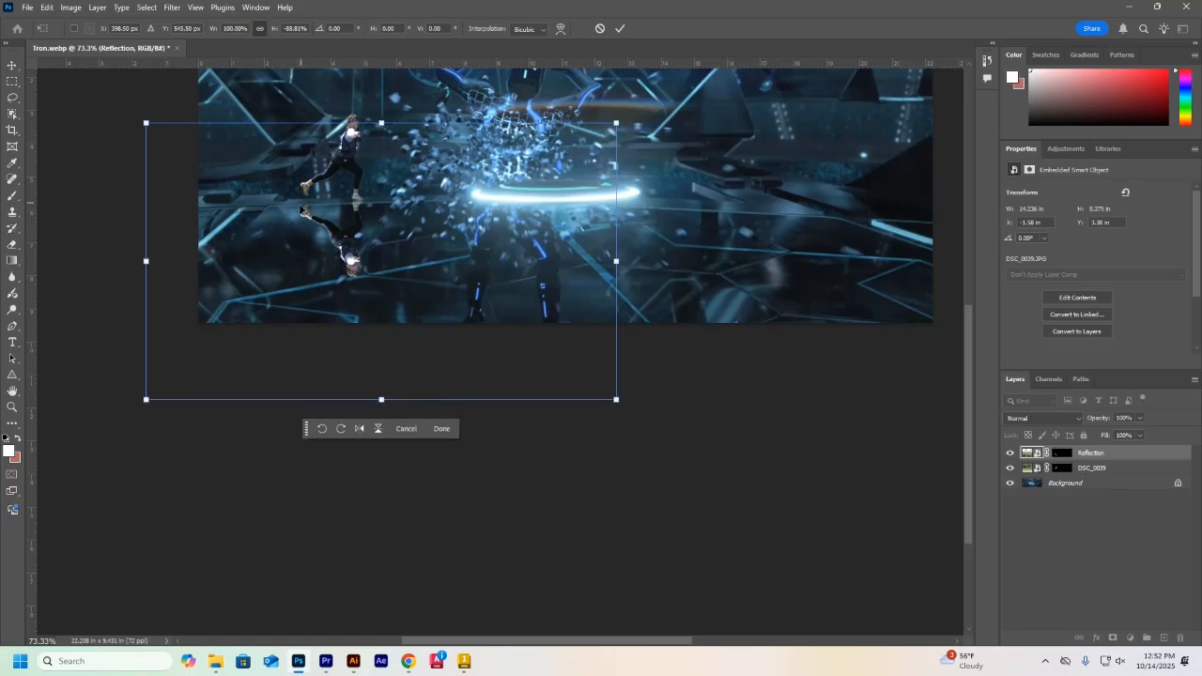
# Rotate the Reflection layer to about 9.67° and align its feet with the runner's, committing the transform
pyautogui.moveTo(627, 112); pyautogui.dragTo(630, 147)
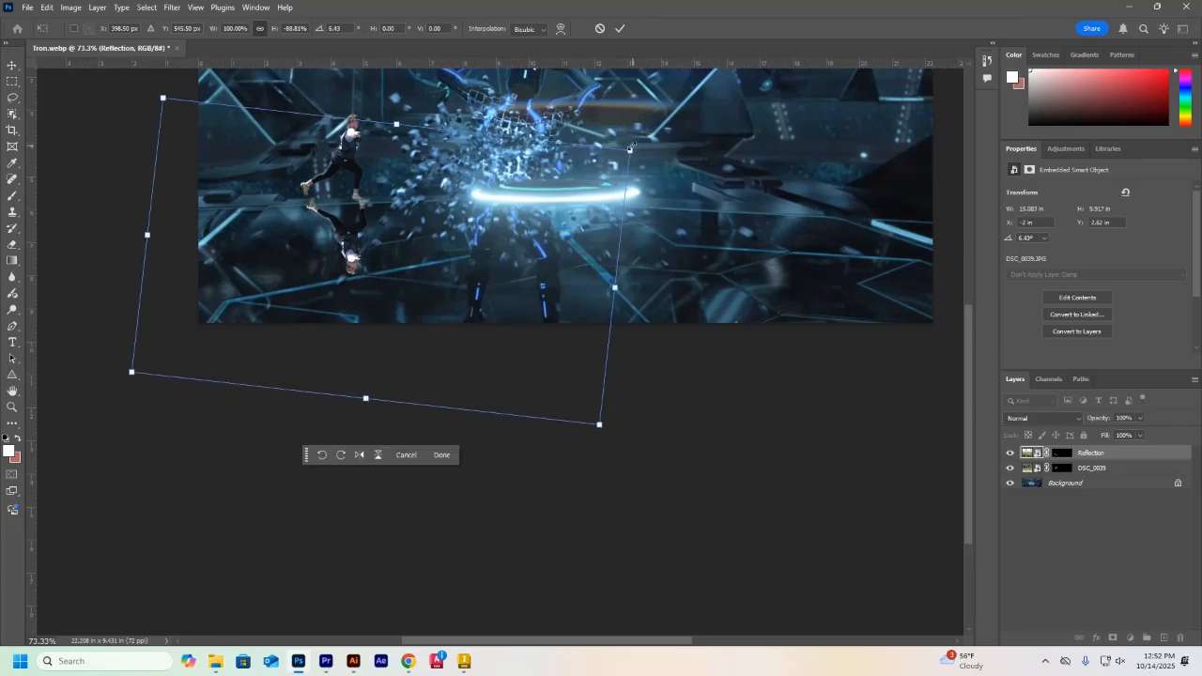
pyautogui.moveTo(348, 254); pyautogui.dragTo(340, 257)
pyautogui.moveTo(632, 140); pyautogui.dragTo(614, 167)
pyautogui.moveTo(343, 249); pyautogui.dragTo(339, 247)
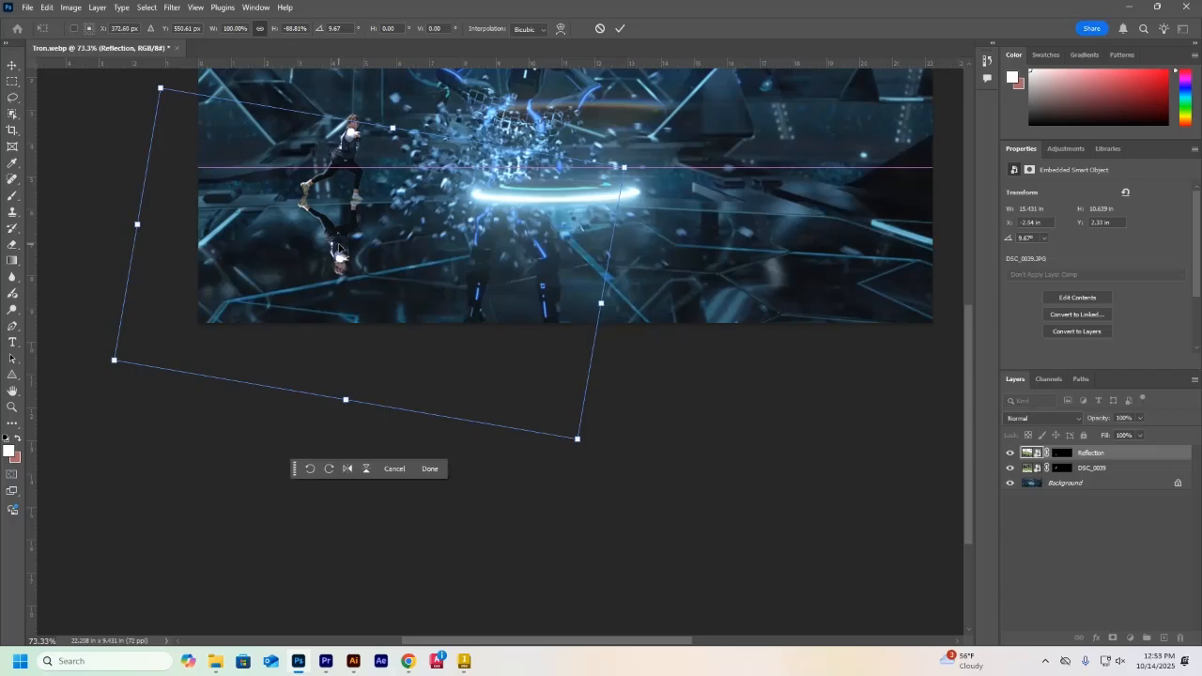
pyautogui.click(429, 469)
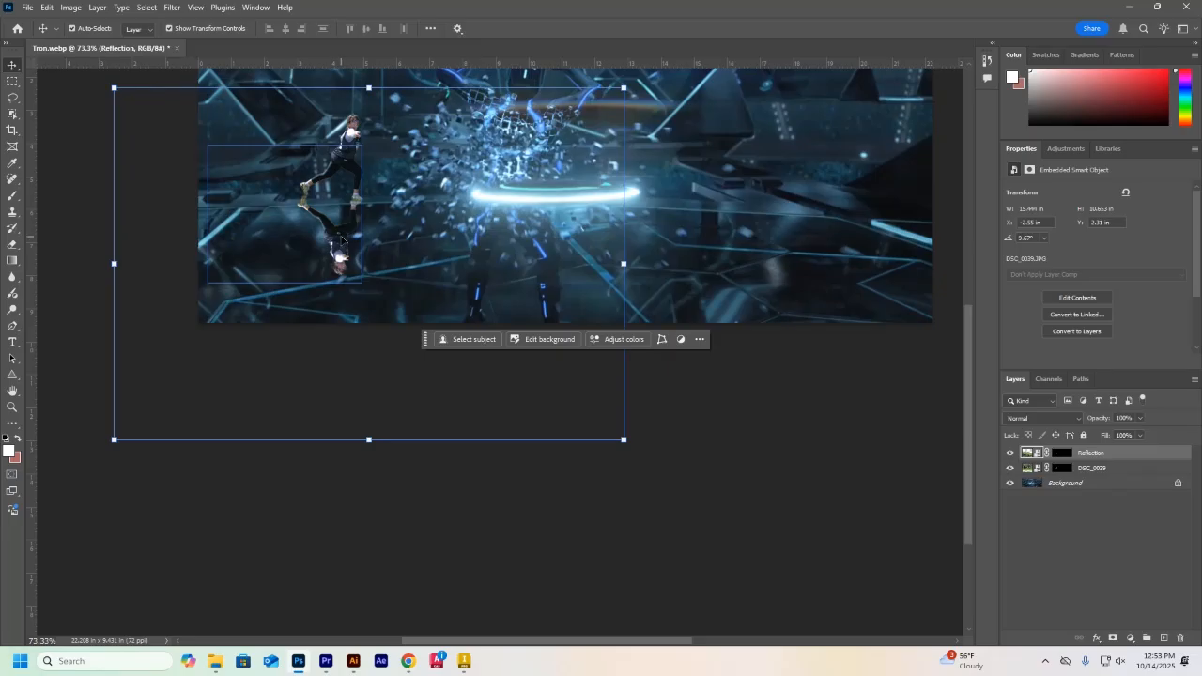
# Lower the Reflection layer's opacity to 34% and deselect it
pyautogui.click(1139, 418)
pyautogui.moveTo(1141, 431); pyautogui.dragTo(1103, 435)
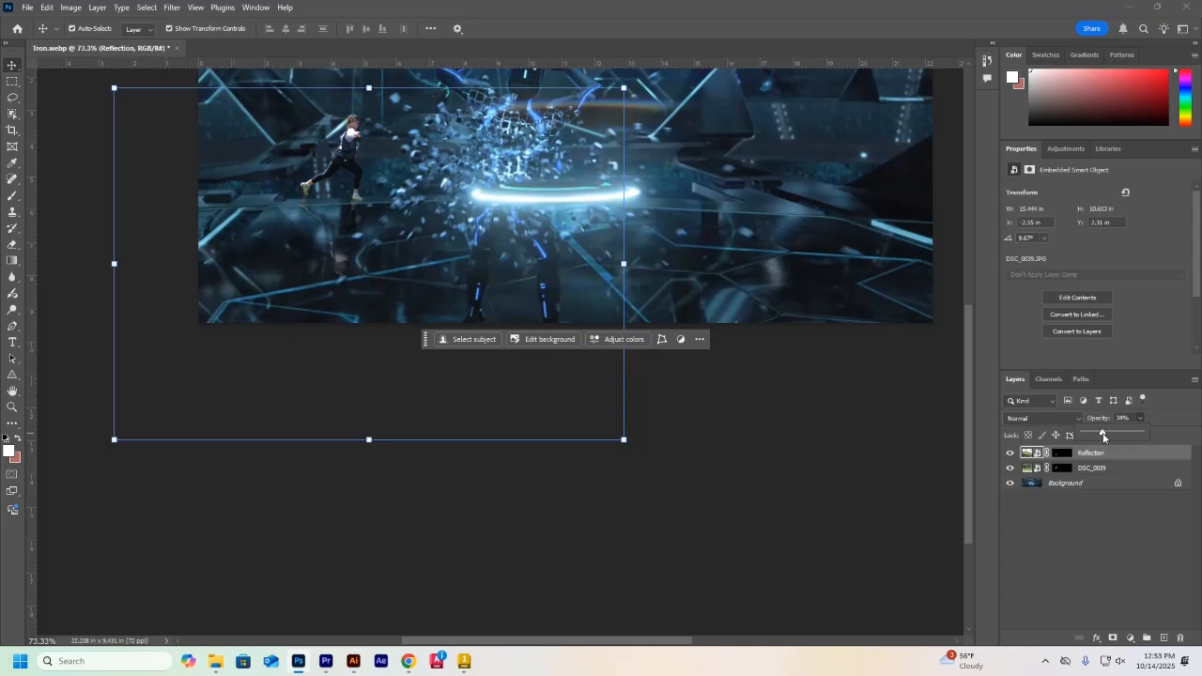
pyautogui.click(787, 492)
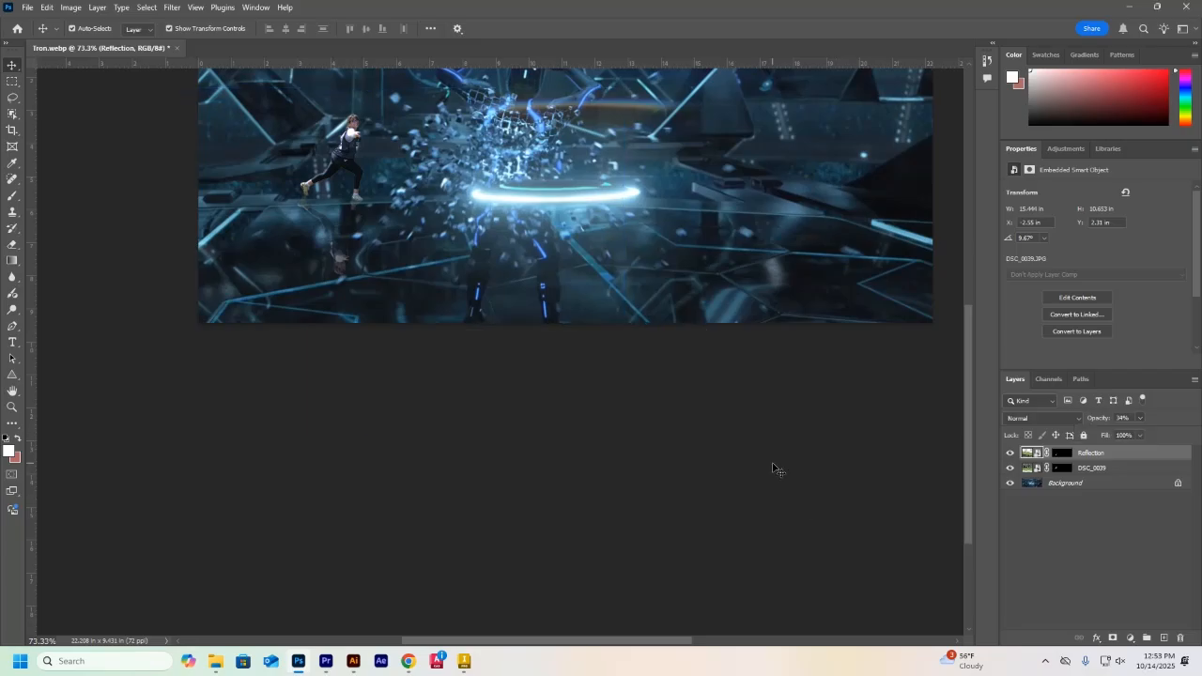
pyautogui.scroll(2, 312, 363)
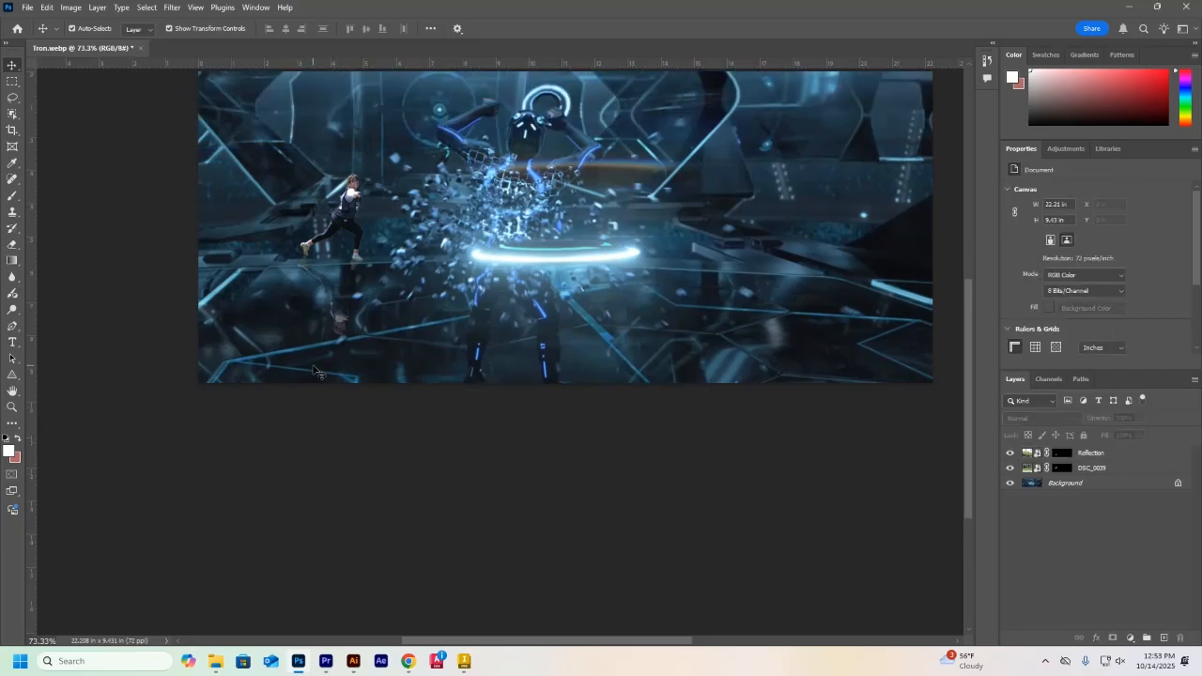
# Merge the Reflection and DSC_0039 layers into a single layer
pyautogui.click(343, 312)
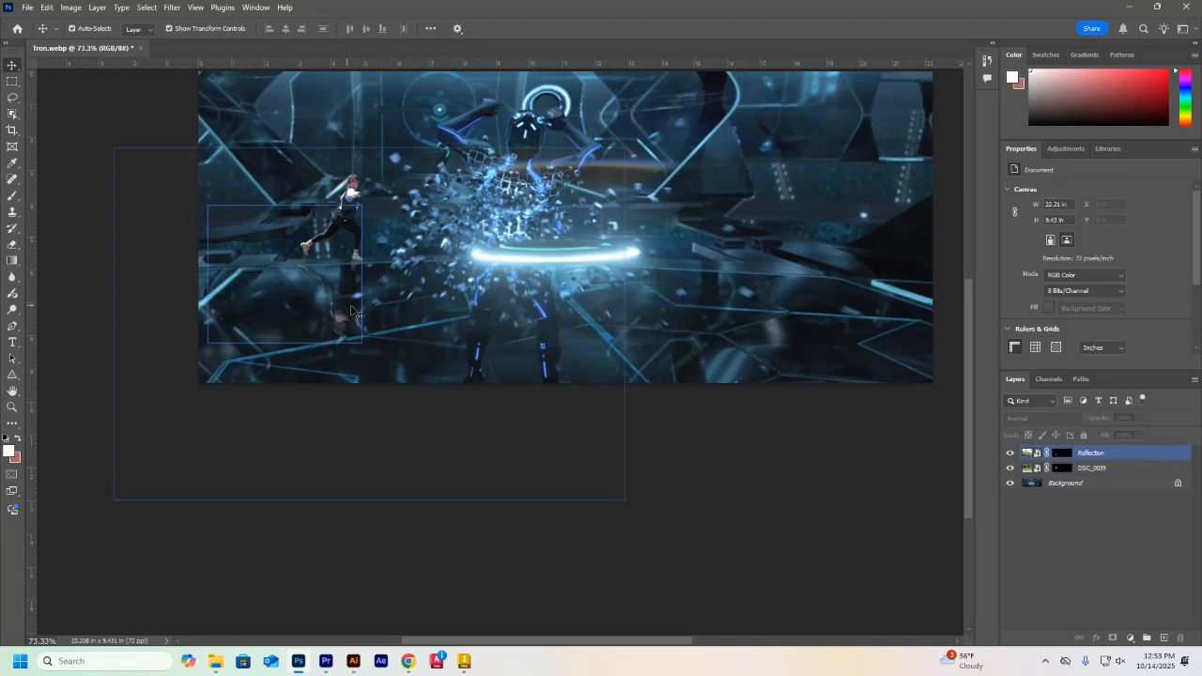
pyautogui.click(1106, 458)
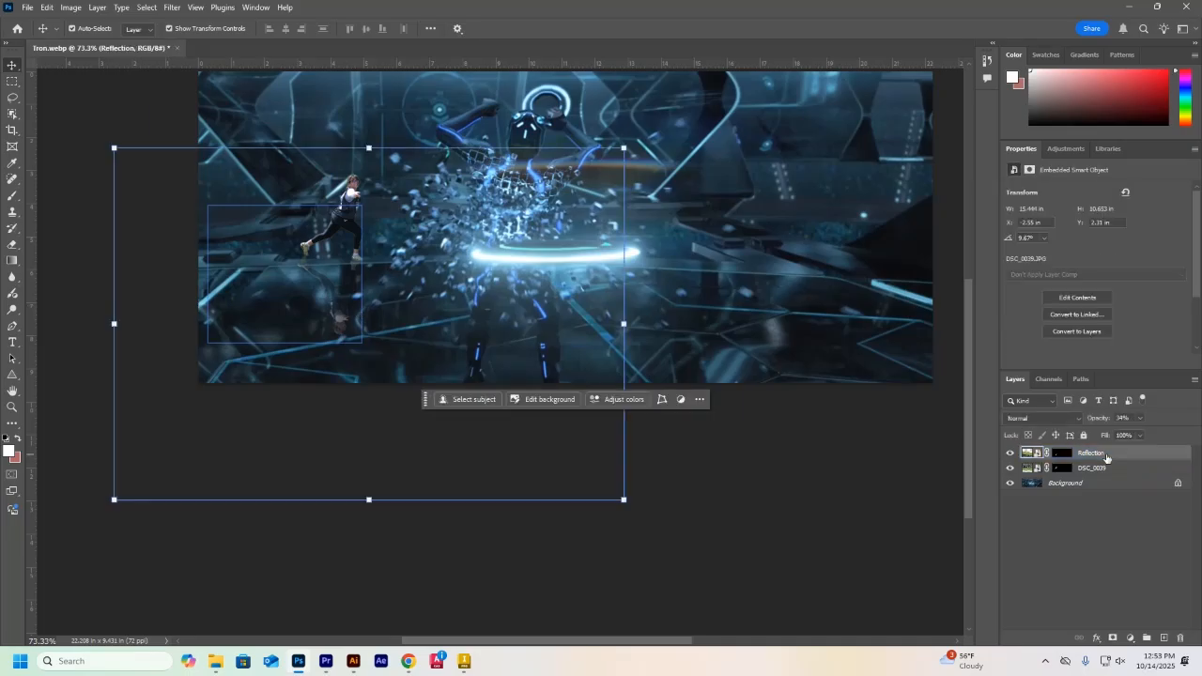
pyautogui.click(1104, 469)
pyautogui.keyDown('shift'); pyautogui.click(1107, 456); pyautogui.keyUp('shift')
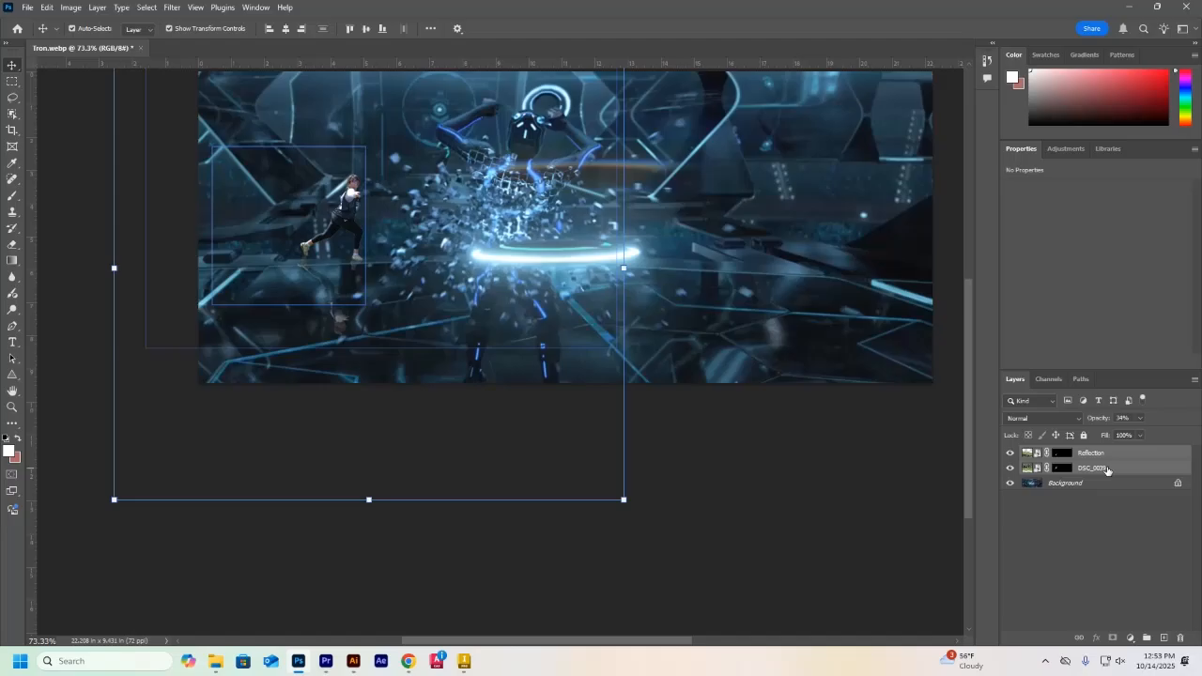
pyautogui.rightClick(1118, 457)
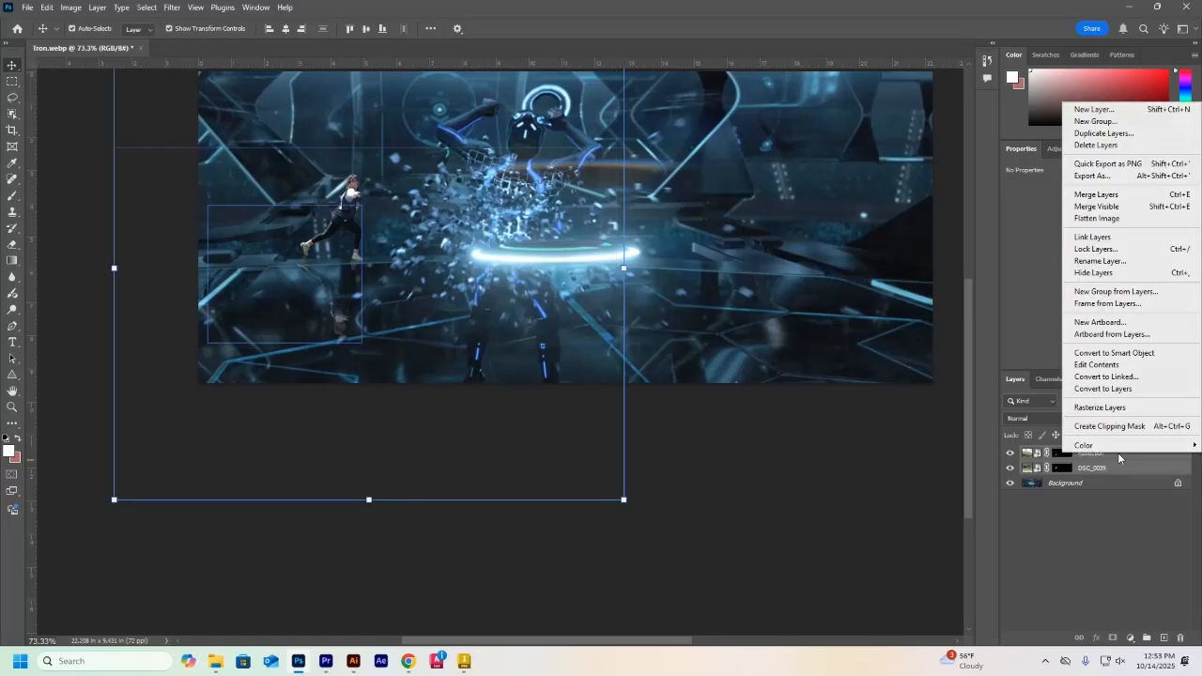
pyautogui.click(1087, 195)
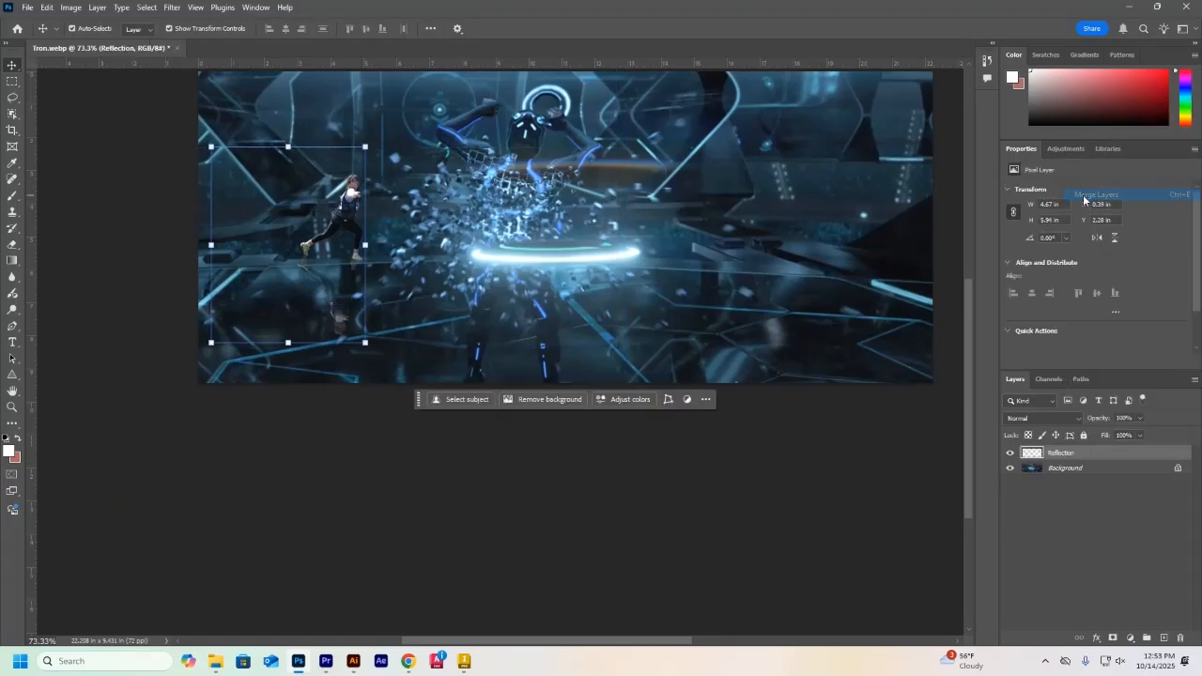
# Scale the merged runner-and-reflection layer to about 112%, align it with the canvas's left edge, and commit the transform
pyautogui.click(346, 240)
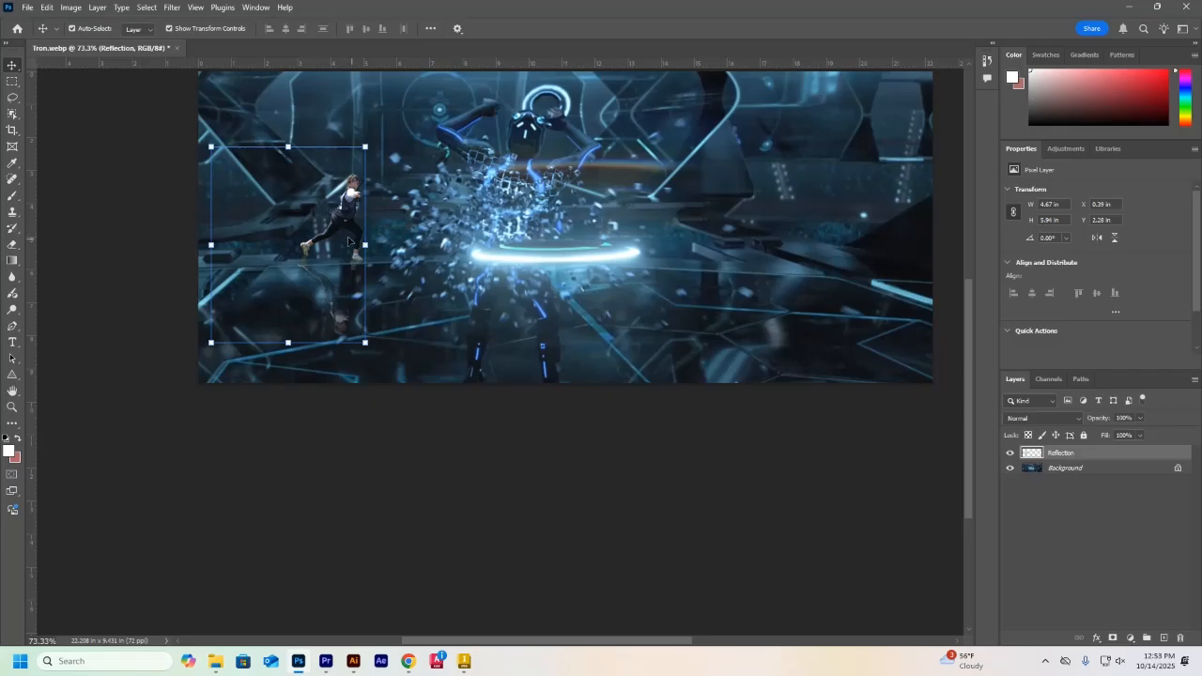
pyautogui.moveTo(340, 216)
pyautogui.mouseDown()
pyautogui.moveTo(374, 246)
pyautogui.moveTo(346, 217)
pyautogui.moveTo(365, 218)
pyautogui.moveTo(349, 218)
pyautogui.mouseUp()
pyautogui.moveTo(371, 142); pyautogui.dragTo(391, 119)
pyautogui.moveTo(373, 196); pyautogui.dragTo(355, 204)
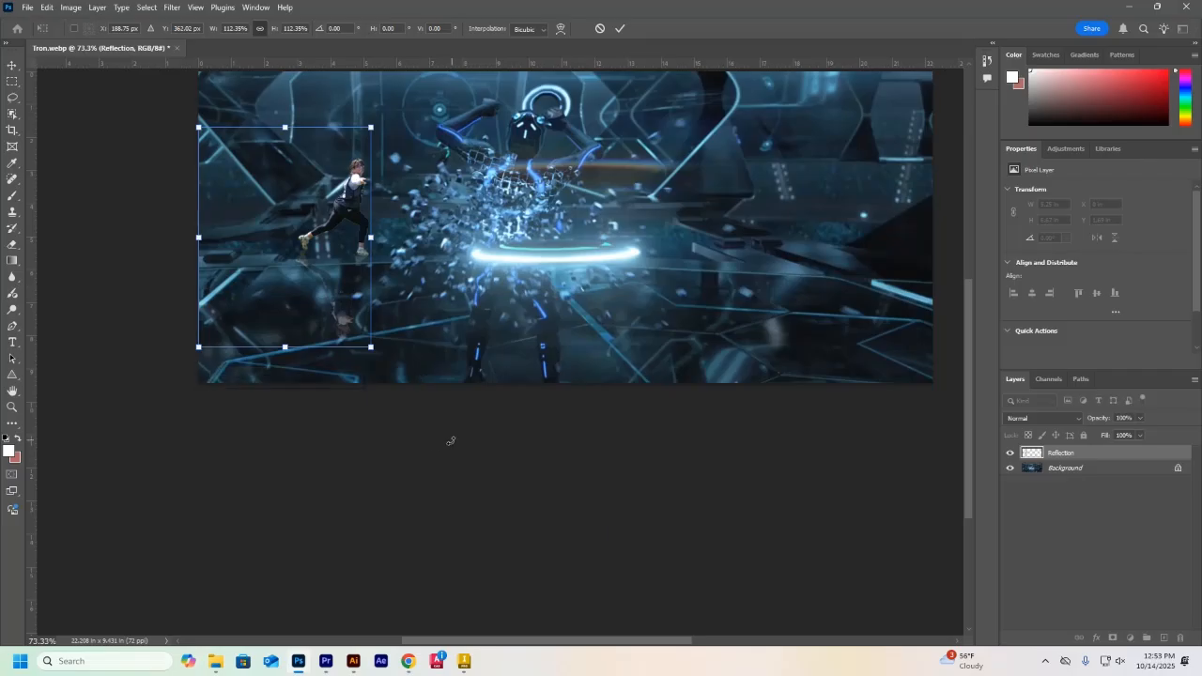
pyautogui.click(346, 376)
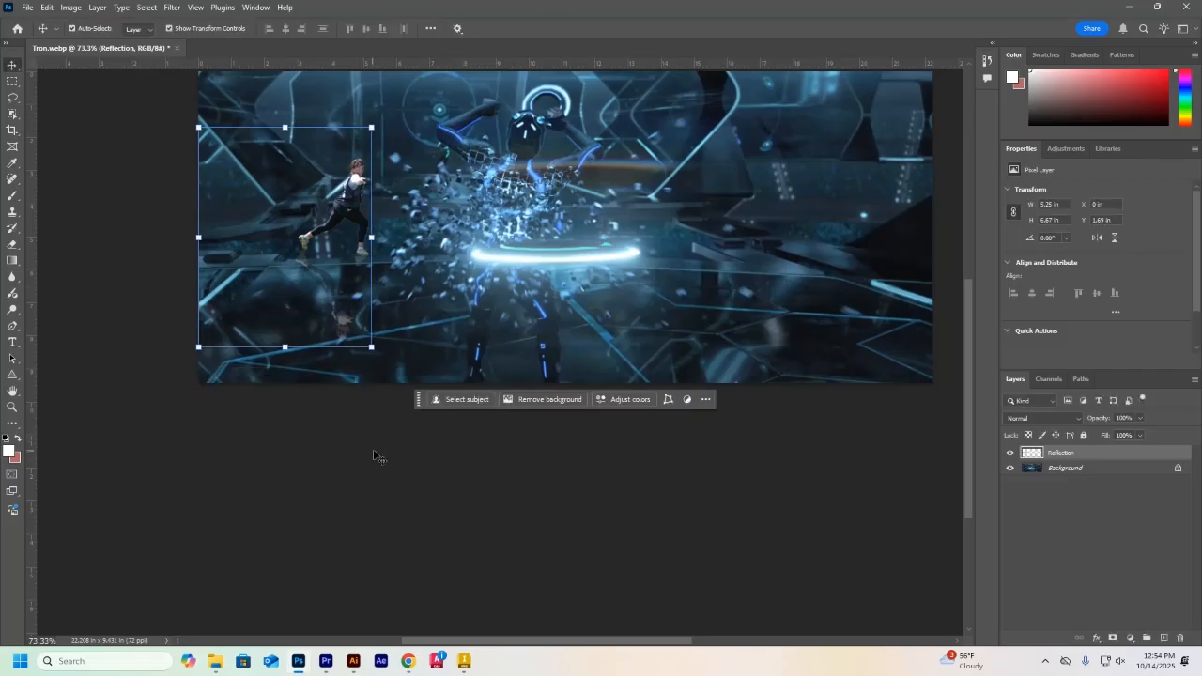
pyautogui.click(347, 463)
# Try a Color Balance adjustment layer without a clipping mask, shifting its yellow–blue balance, and delete it
pyautogui.click(355, 210)
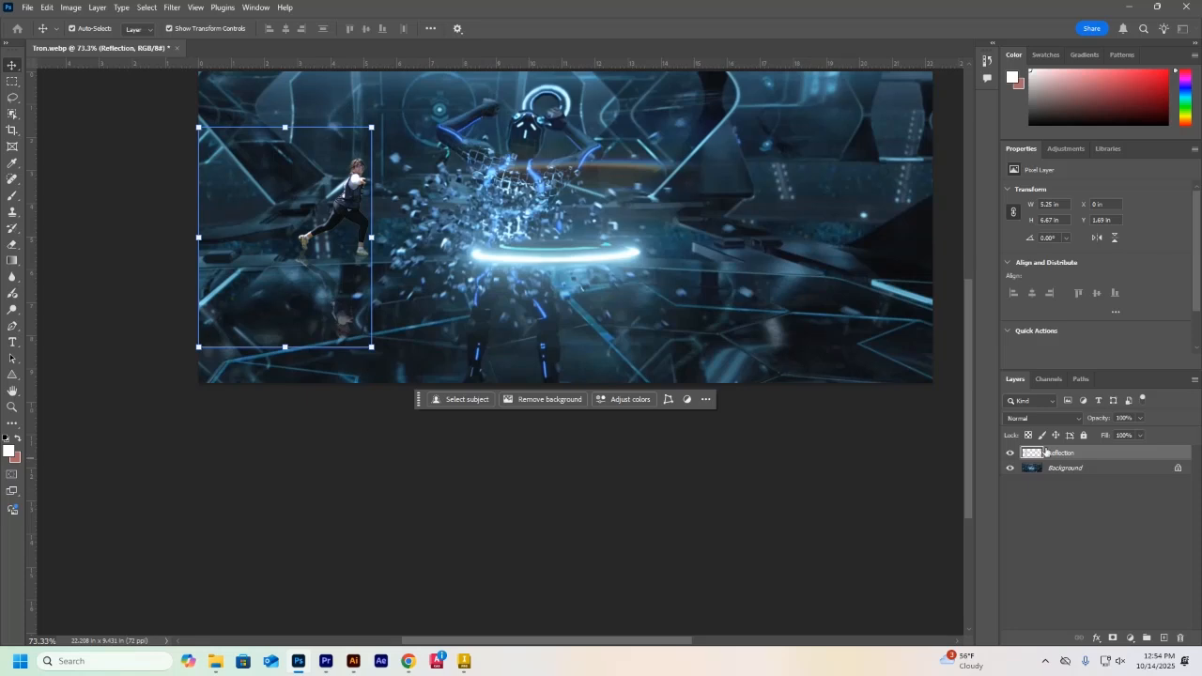
pyautogui.click(98, 7)
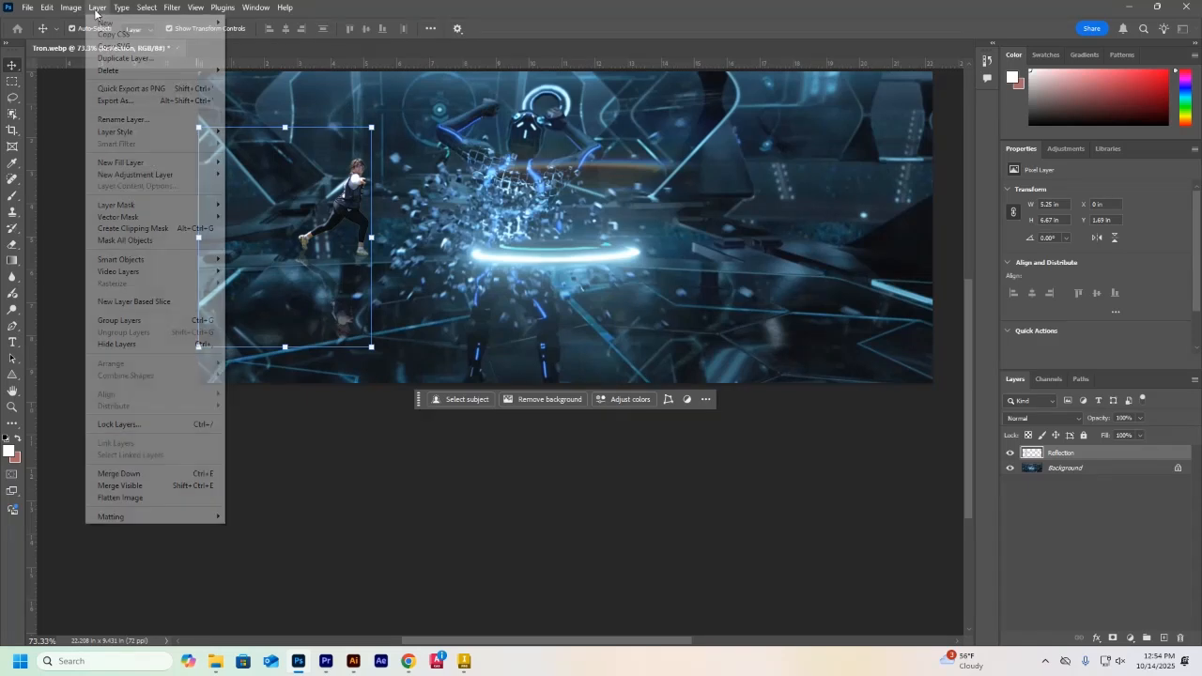
pyautogui.moveTo(126, 178)
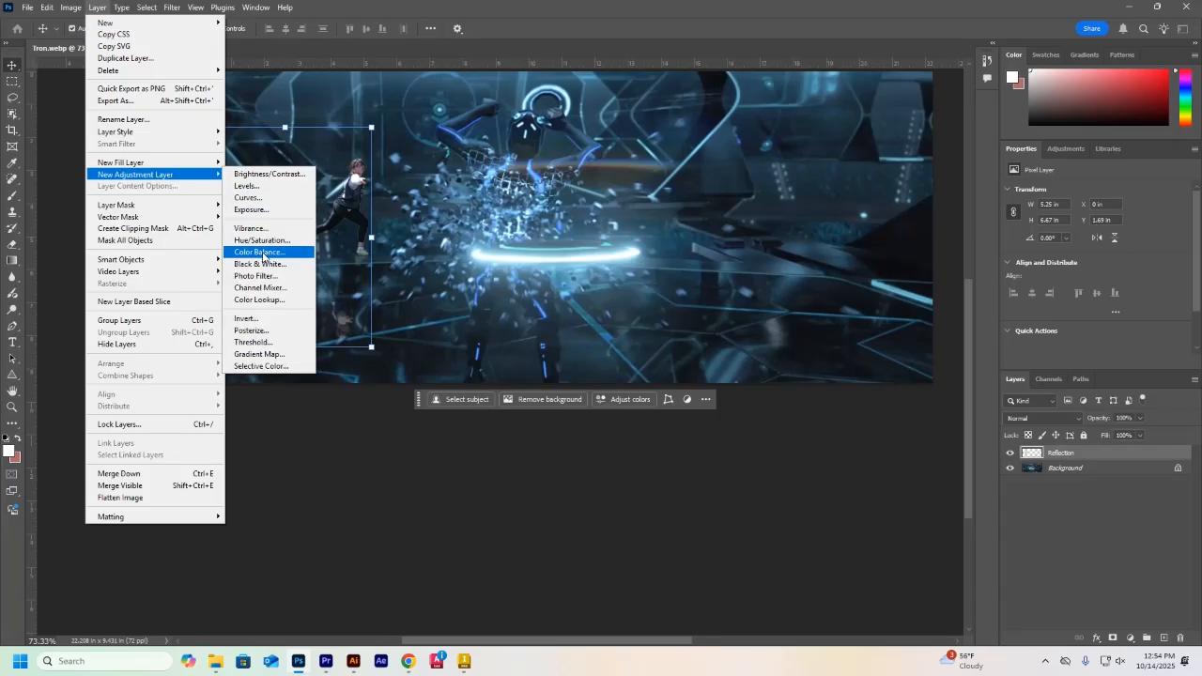
pyautogui.click(262, 251)
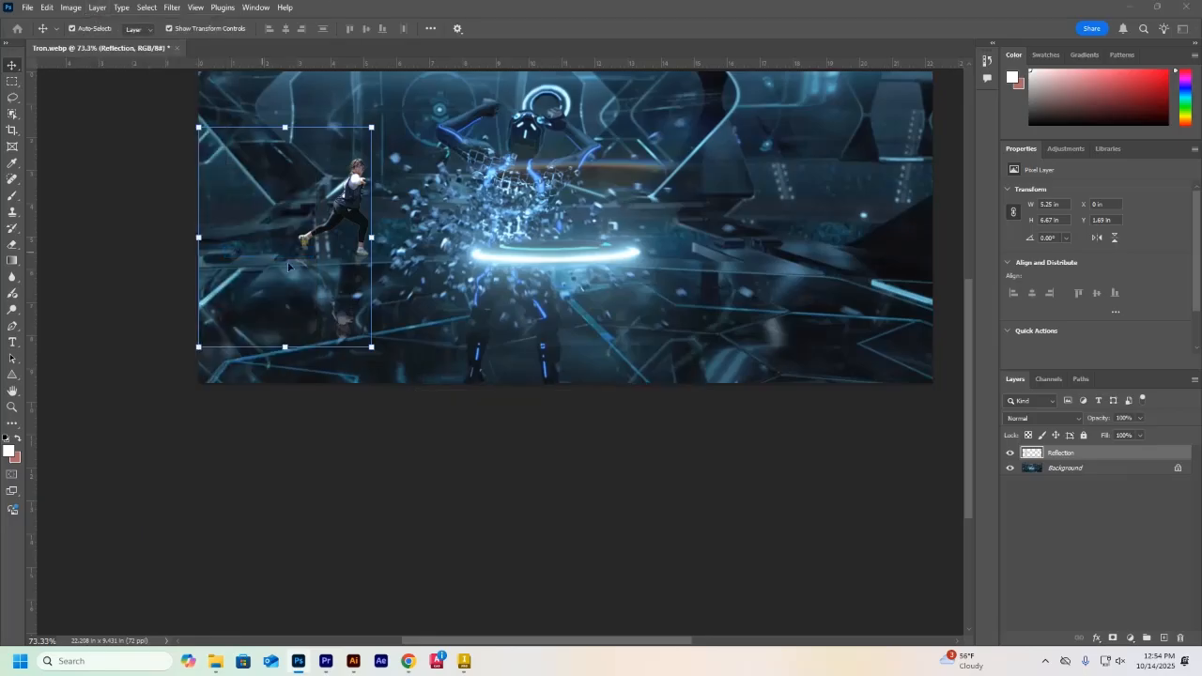
pyautogui.moveTo(1200, 90); pyautogui.dragTo(716, 93)
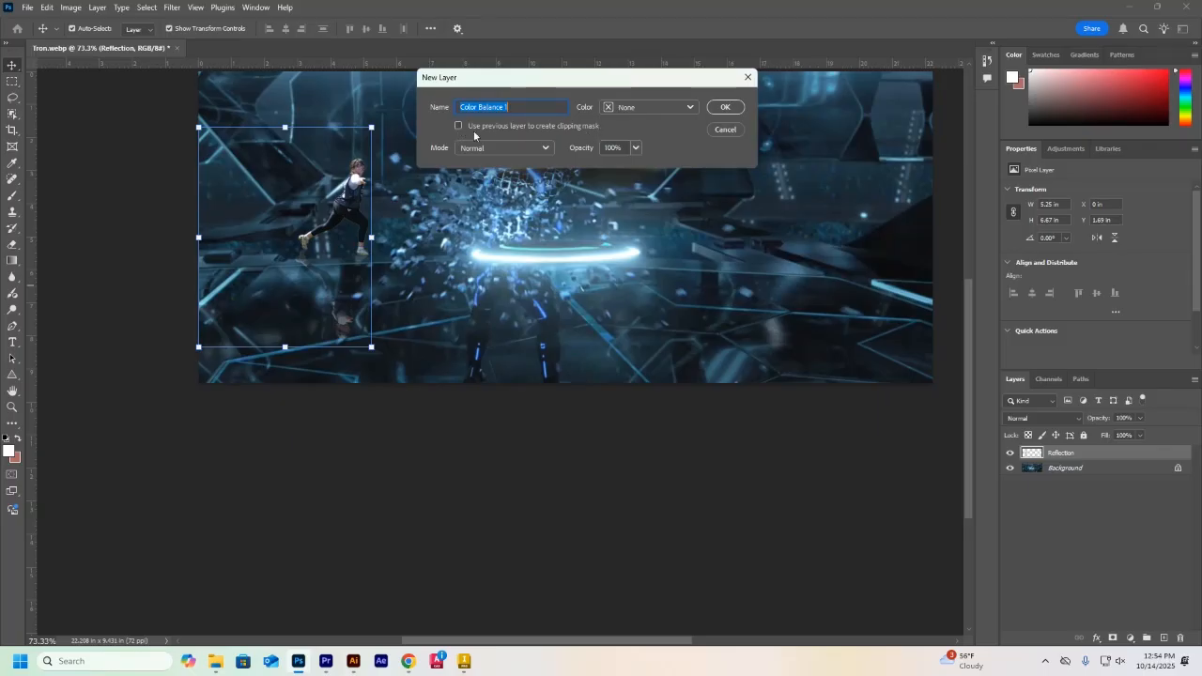
pyautogui.click(725, 108)
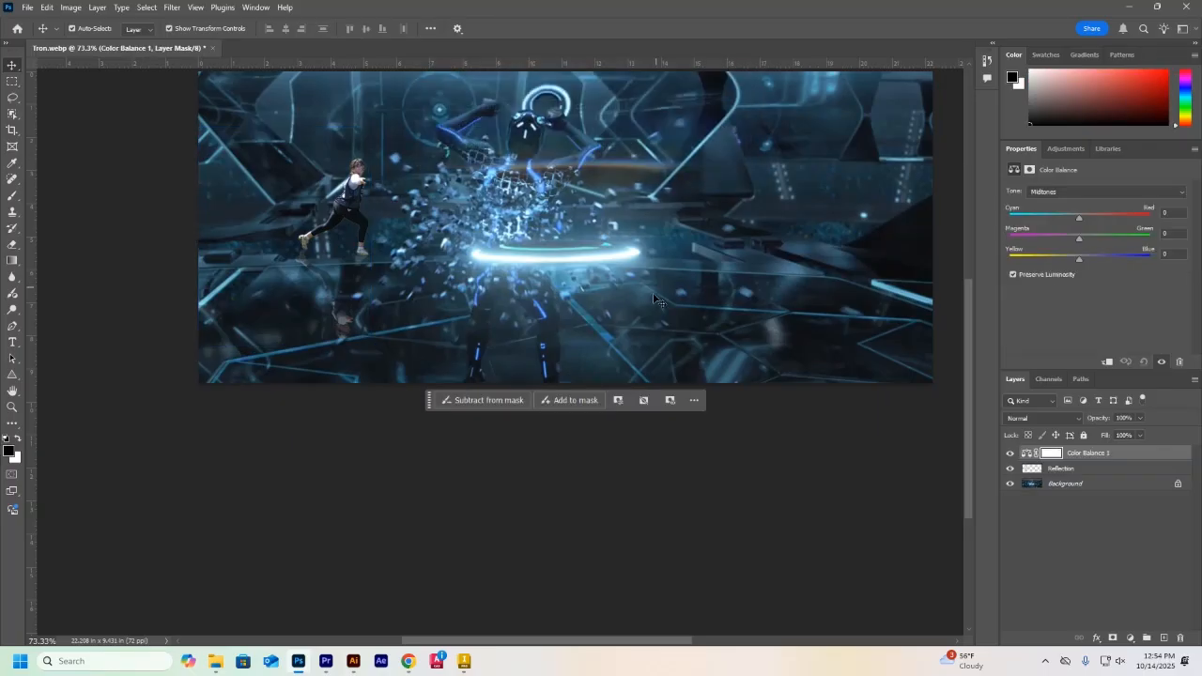
pyautogui.moveTo(1079, 259)
pyautogui.mouseDown()
pyautogui.moveTo(1127, 260)
pyautogui.moveTo(1058, 257)
pyautogui.moveTo(1141, 256)
pyautogui.moveTo(1130, 244)
pyautogui.moveTo(1080, 253)
pyautogui.mouseUp()
pyautogui.press('Delete')
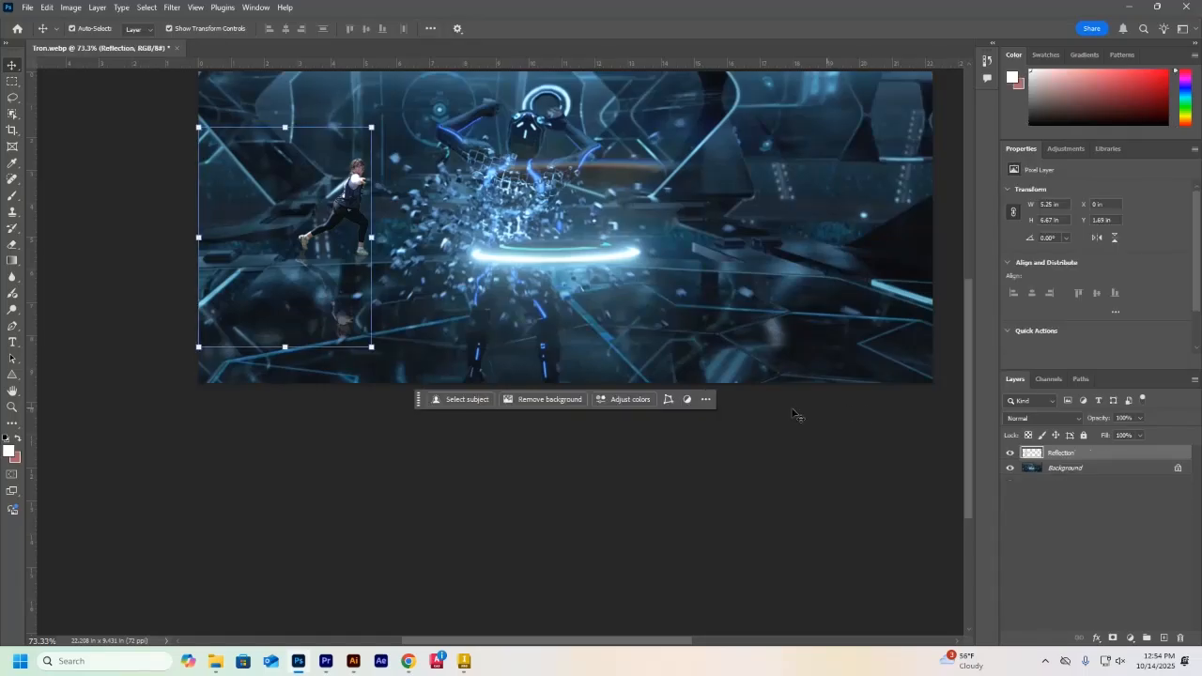
# Add a Color Balance adjustment layer above the merged Reflection layer, using that layer as its clipping mask
pyautogui.click(98, 8)
pyautogui.moveTo(181, 175)
pyautogui.click(259, 252)
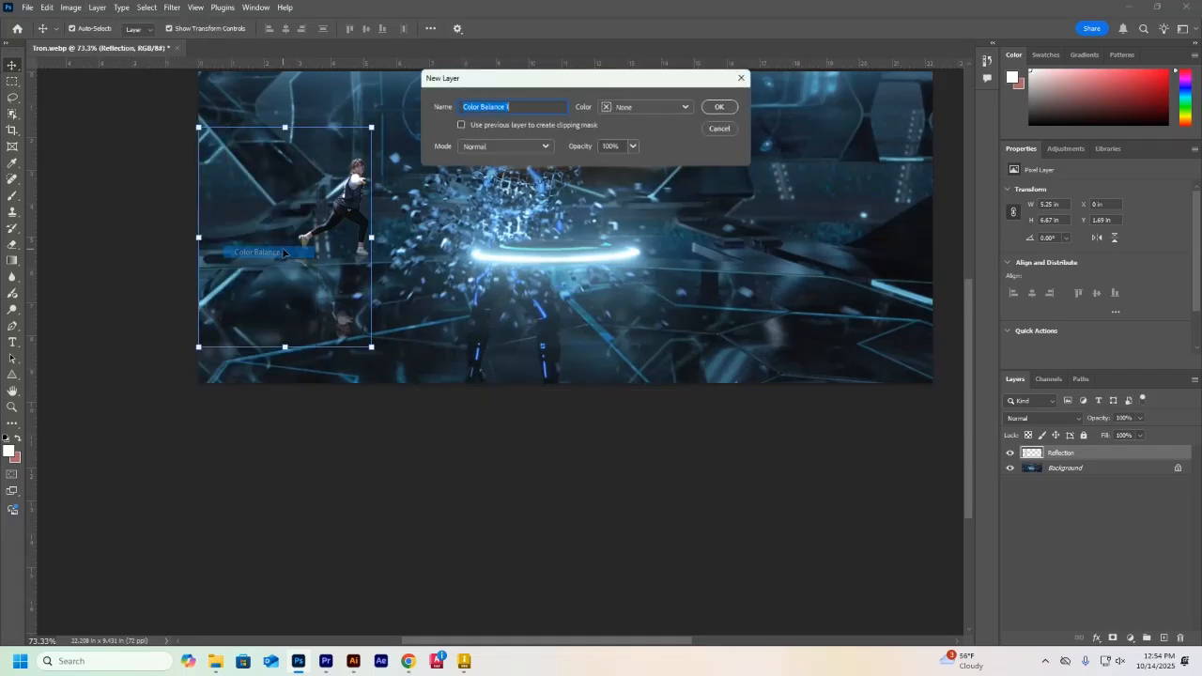
pyautogui.click(458, 127)
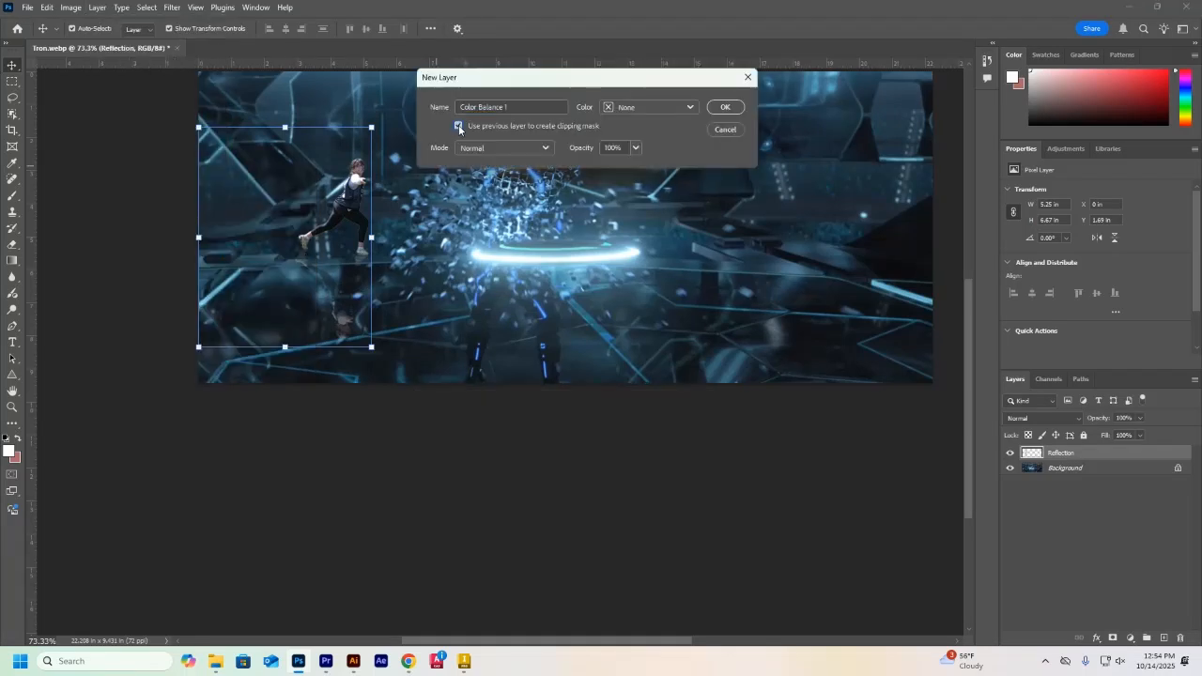
pyautogui.click(724, 107)
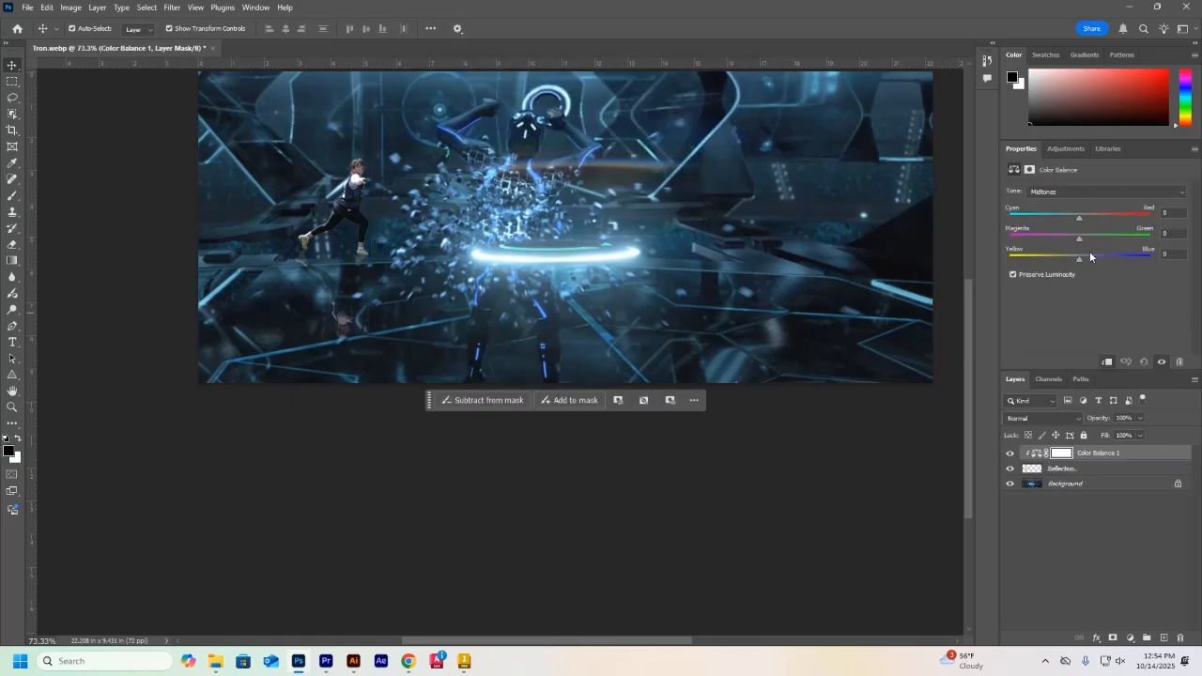
# Set the Color Balance midtones to -96 cyan–red, +18 magenta–green and +83 yellow–blue
pyautogui.moveTo(1145, 258); pyautogui.dragTo(1137, 257)
pyautogui.moveTo(1078, 218); pyautogui.dragTo(1013, 223)
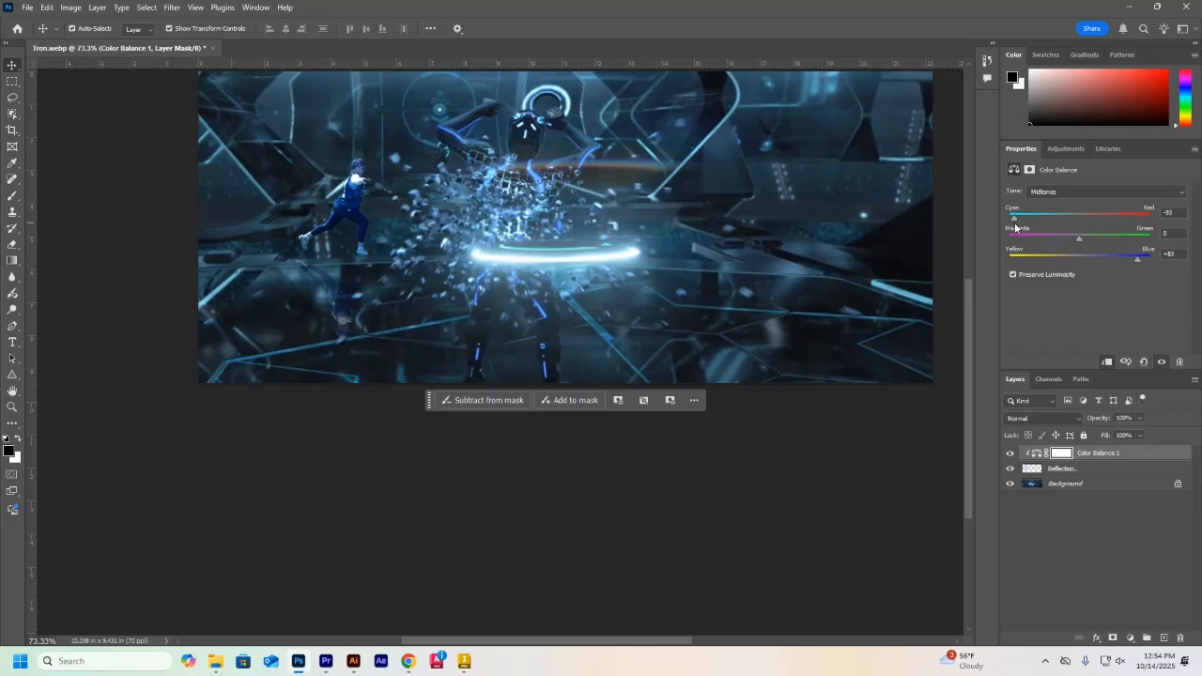
pyautogui.click(1091, 241)
pyautogui.scroll(3, 628, 513)
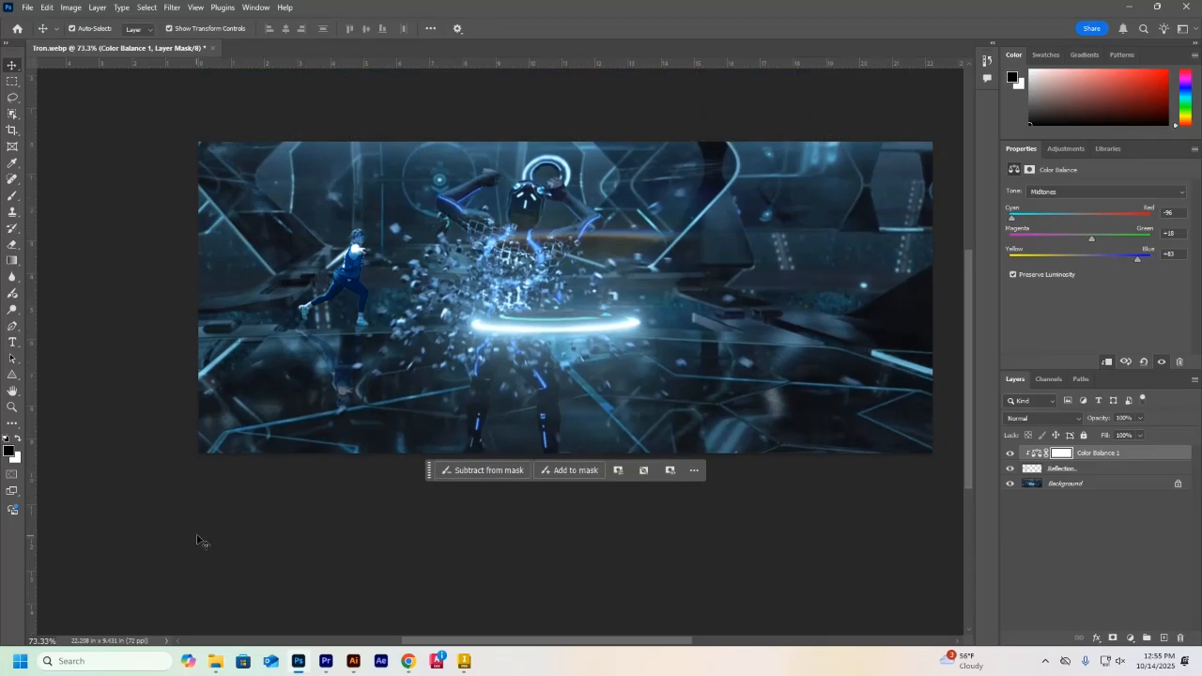
# Set up a JPG export of the composite at quality 7 and cancel it without exporting
pyautogui.click(27, 7)
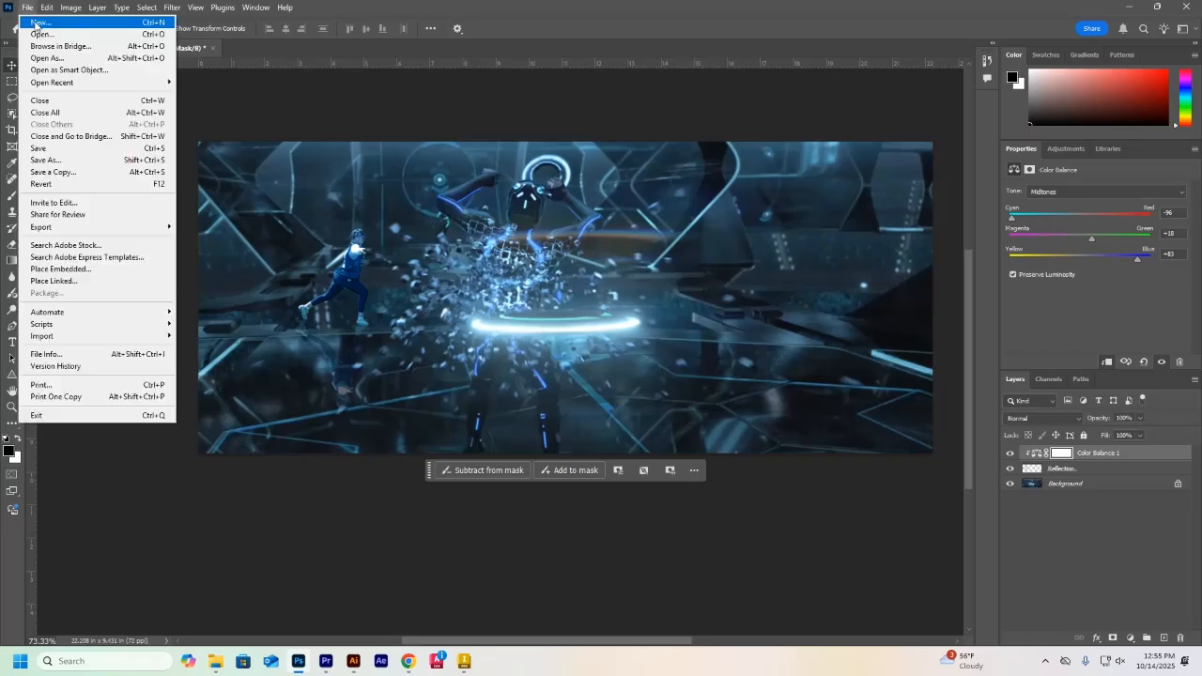
pyautogui.moveTo(56, 233)
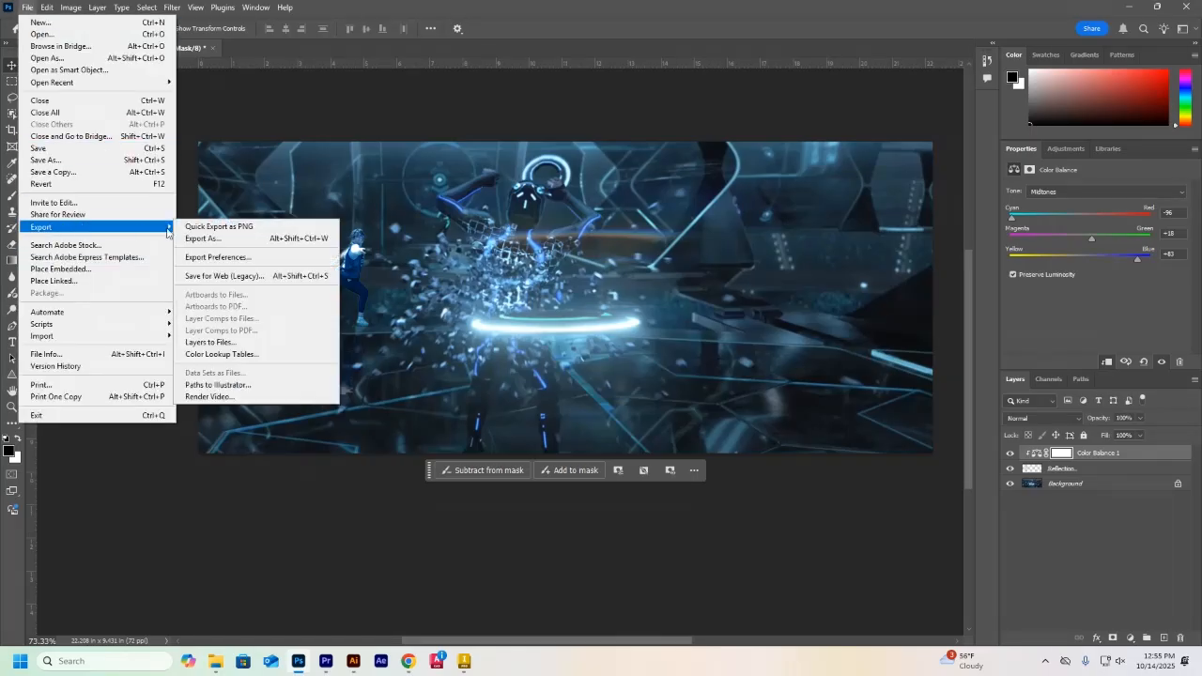
pyautogui.click(203, 239)
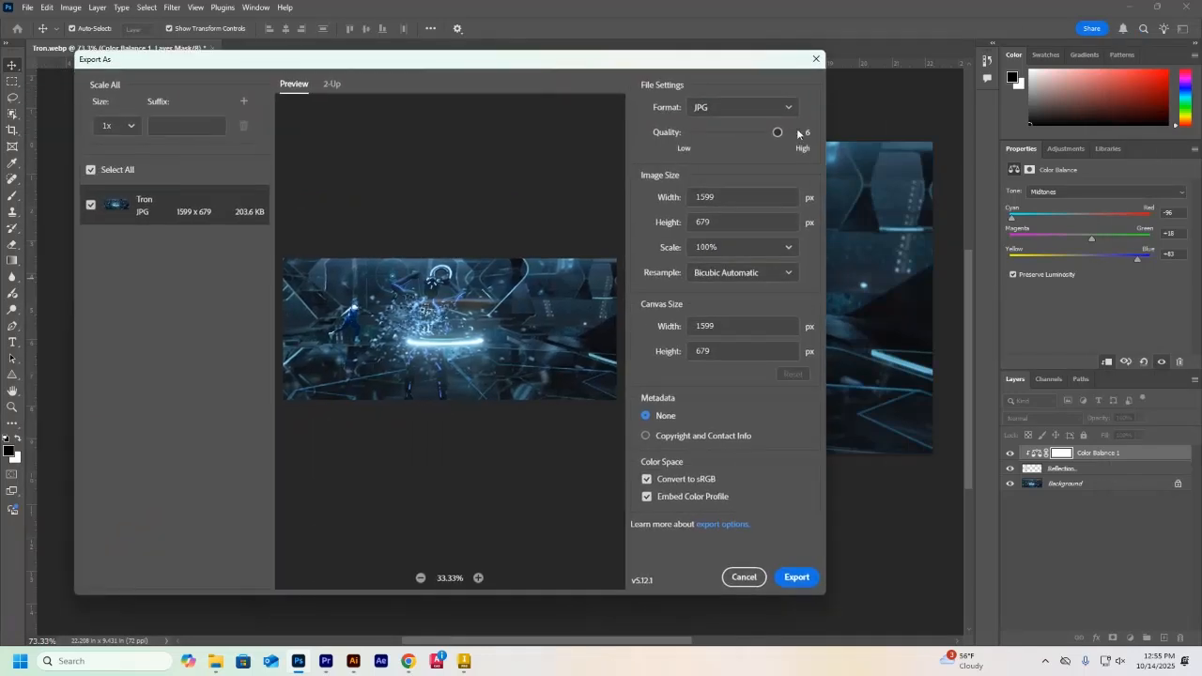
pyautogui.moveTo(778, 133); pyautogui.dragTo(795, 132)
pyautogui.click(744, 576)
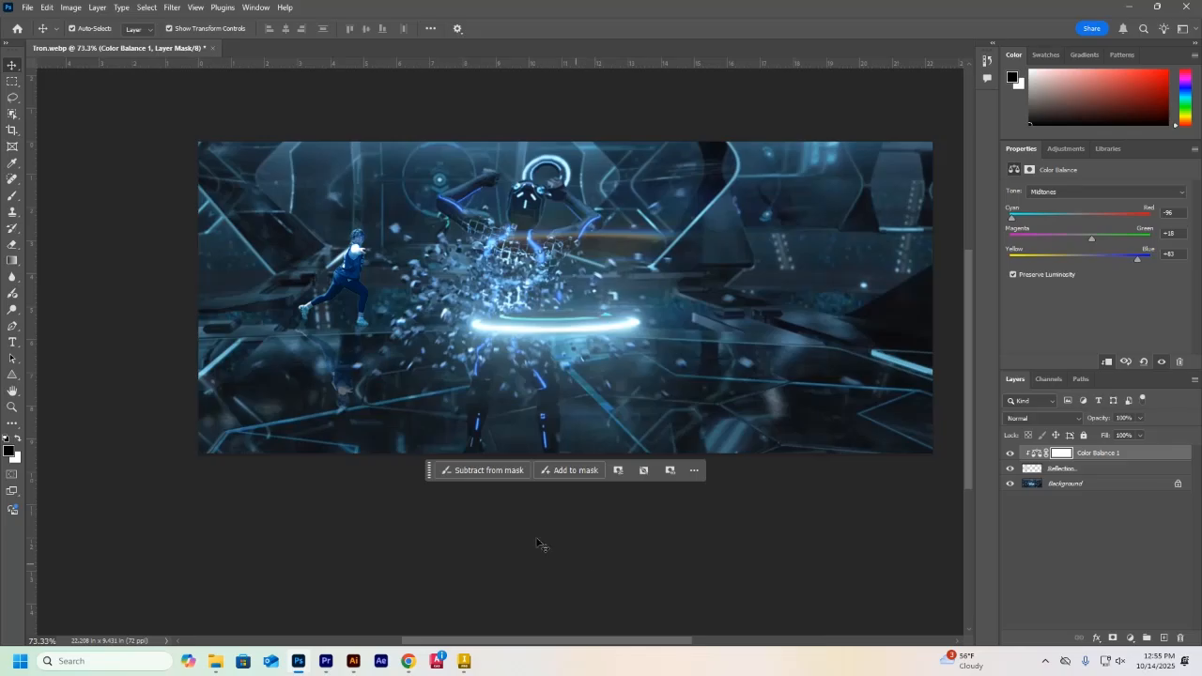